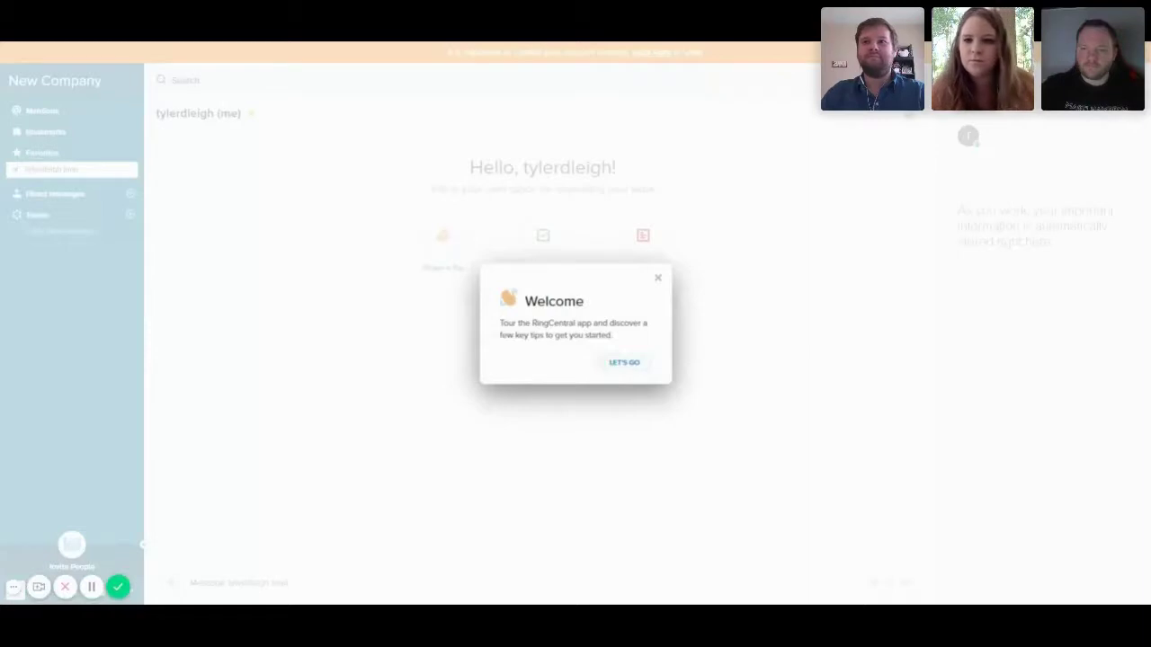
# - Step through the chat, direct messages, create teams and final tour tips, then dismiss Get started
pyautogui.click(620, 365)
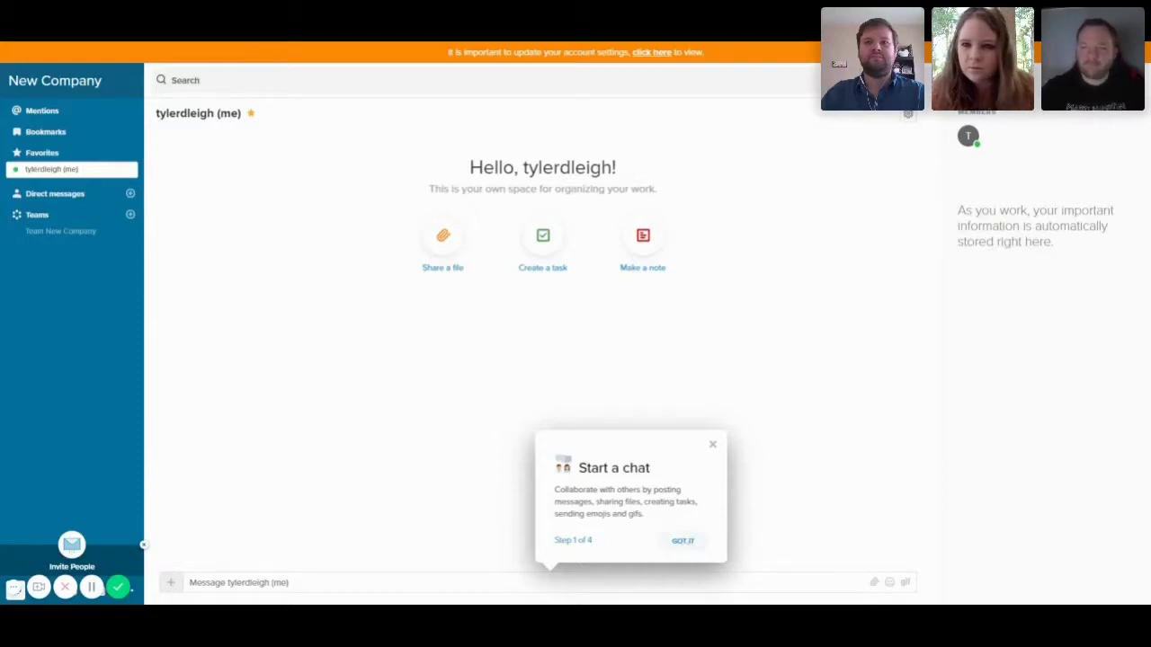
pyautogui.click(683, 541)
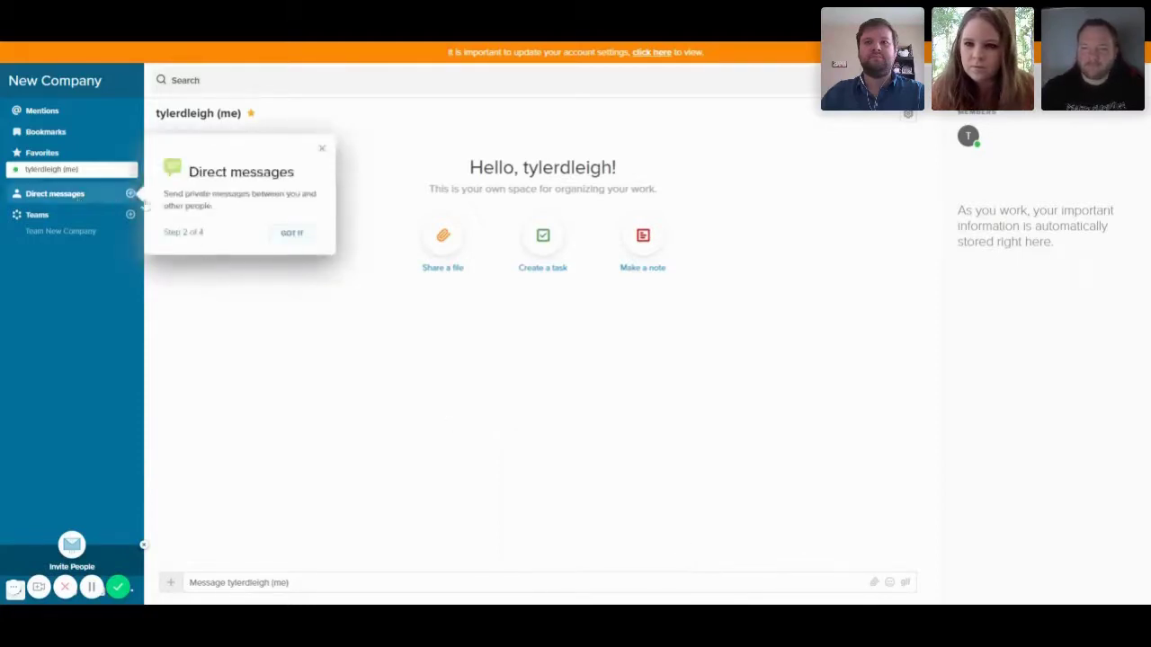
pyautogui.click(295, 236)
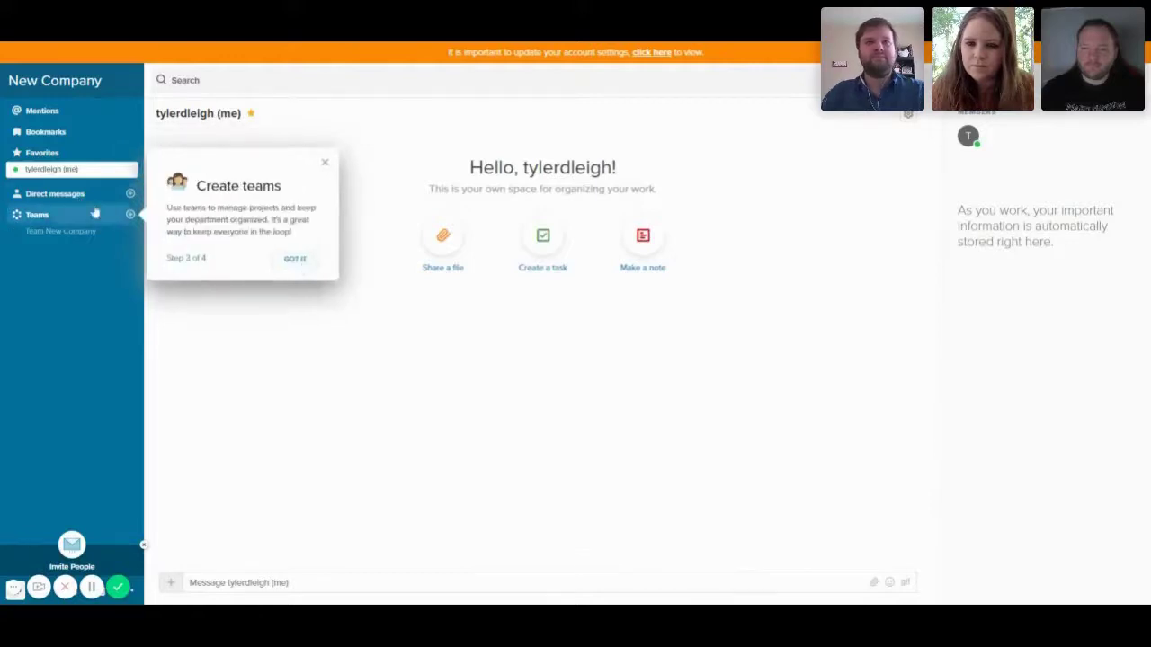
pyautogui.click(286, 260)
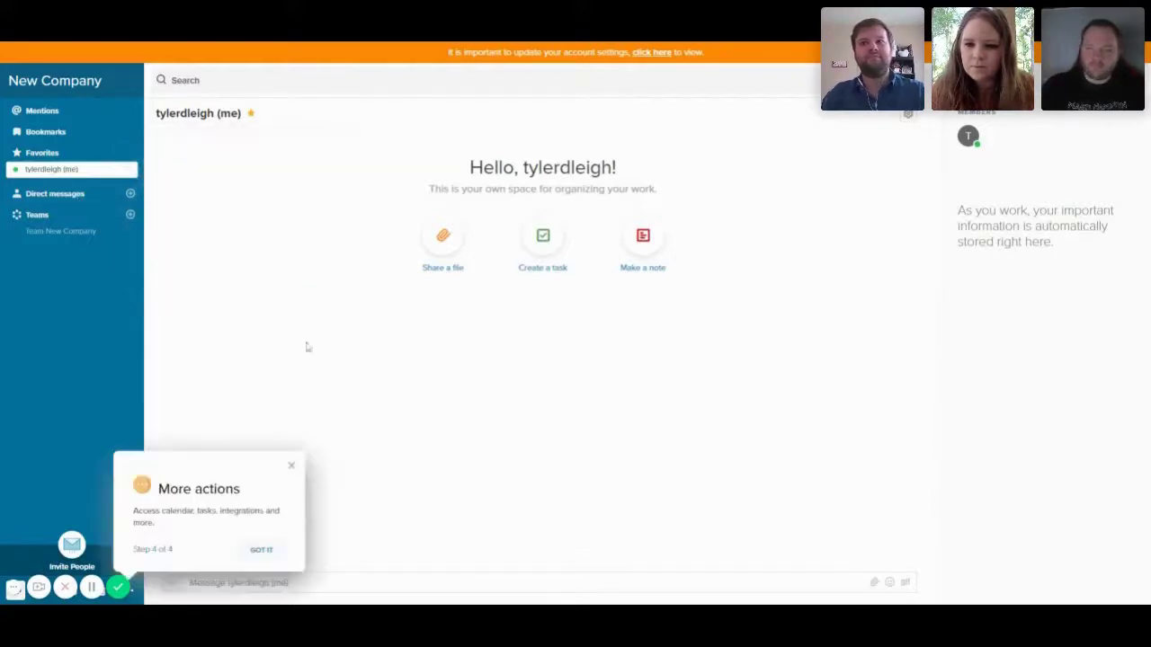
pyautogui.click(261, 549)
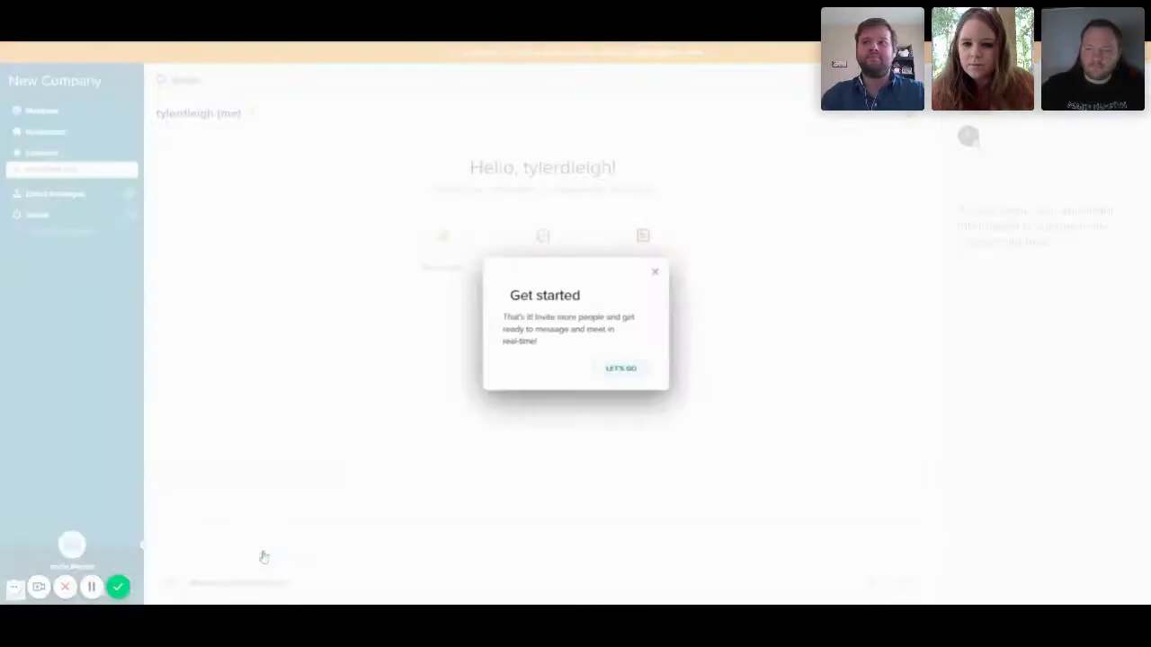
pyautogui.click(628, 373)
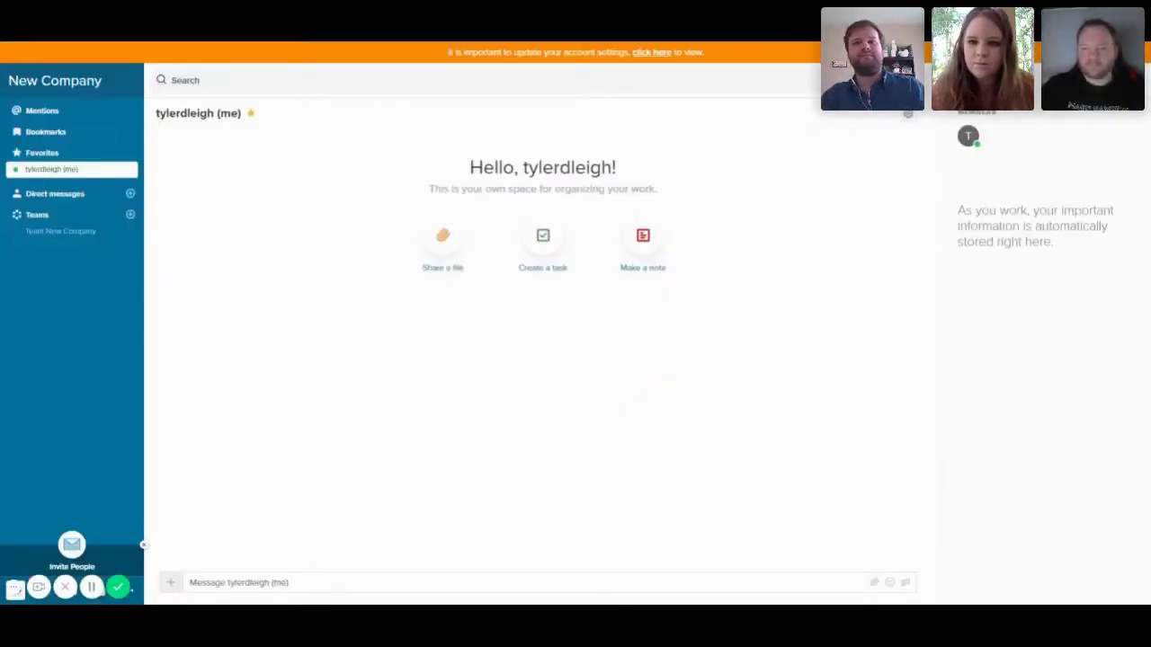
# - Send the message 'Hello world' in your personal chat
pyautogui.click(188, 583)
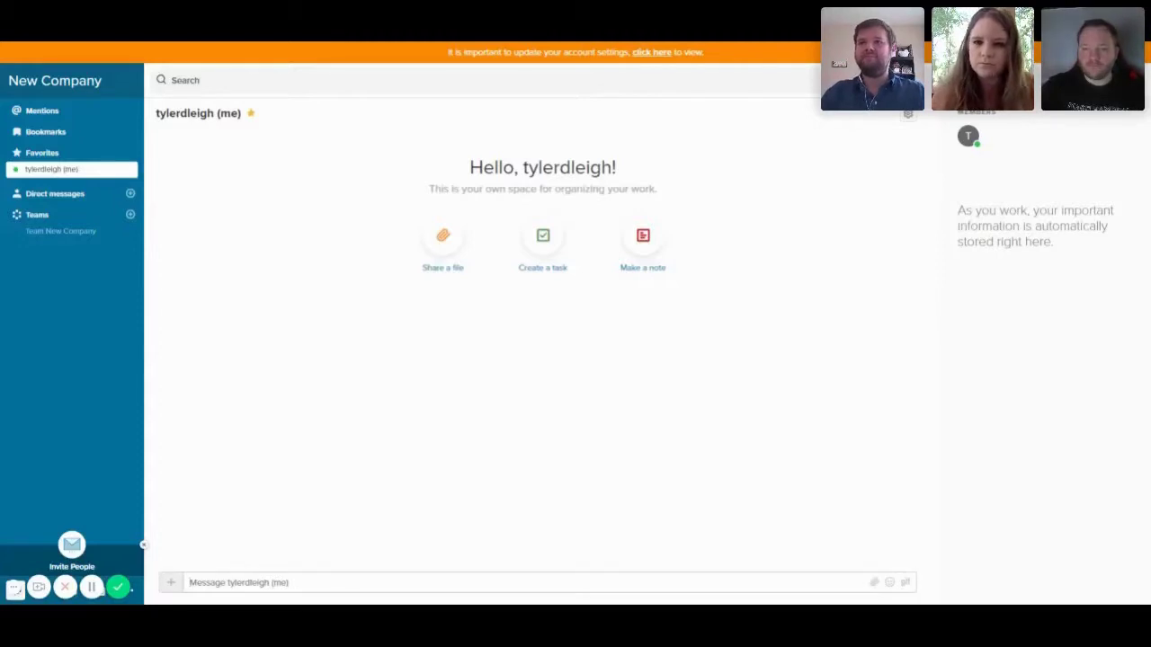
pyautogui.write('Hello world')
pyautogui.press('Return')
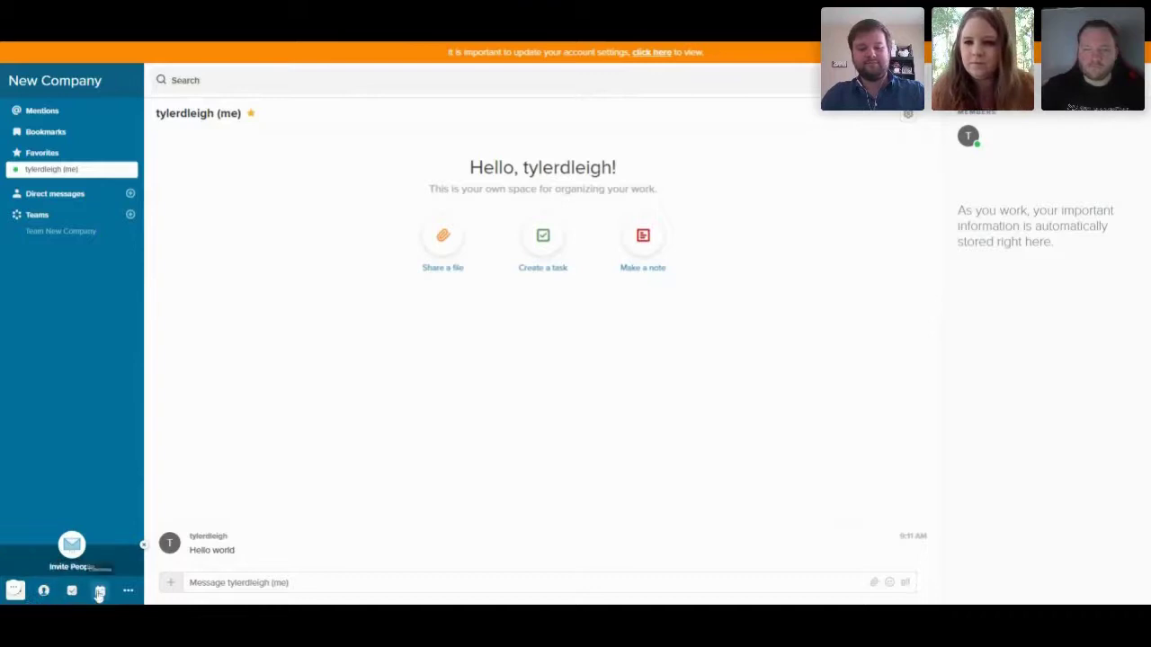
# - Toggle the extra sections list, browse company Contacts, then show All Pending Tasks
pyautogui.click(127, 596)
pyautogui.click(127, 596)
pyautogui.click(44, 592)
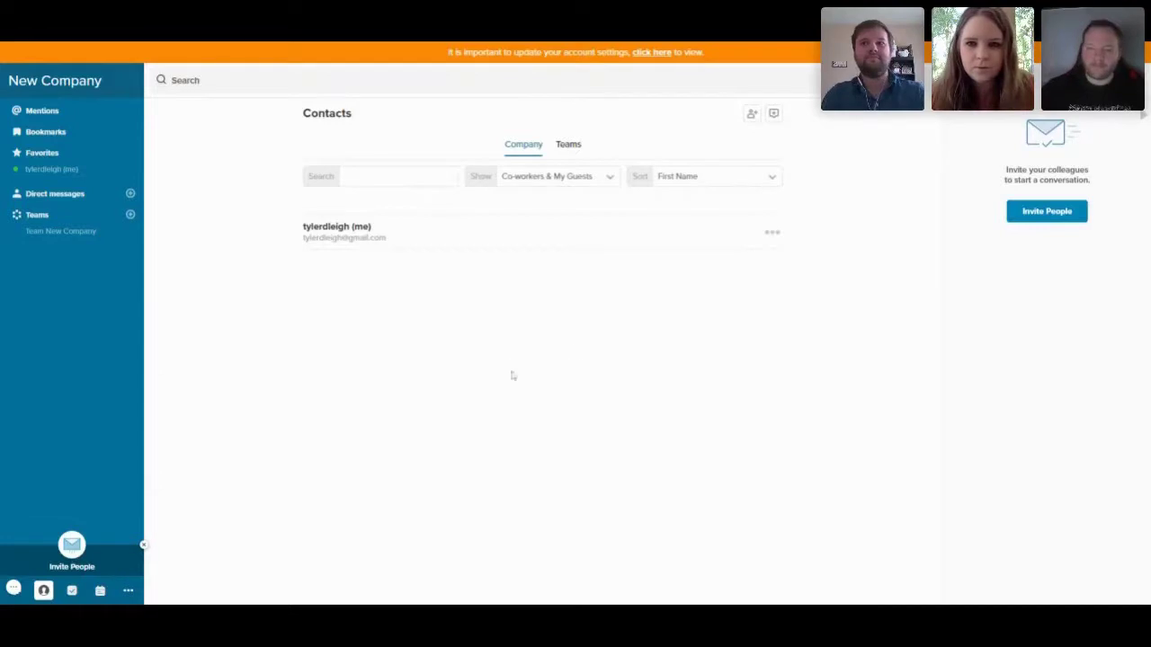
pyautogui.click(72, 590)
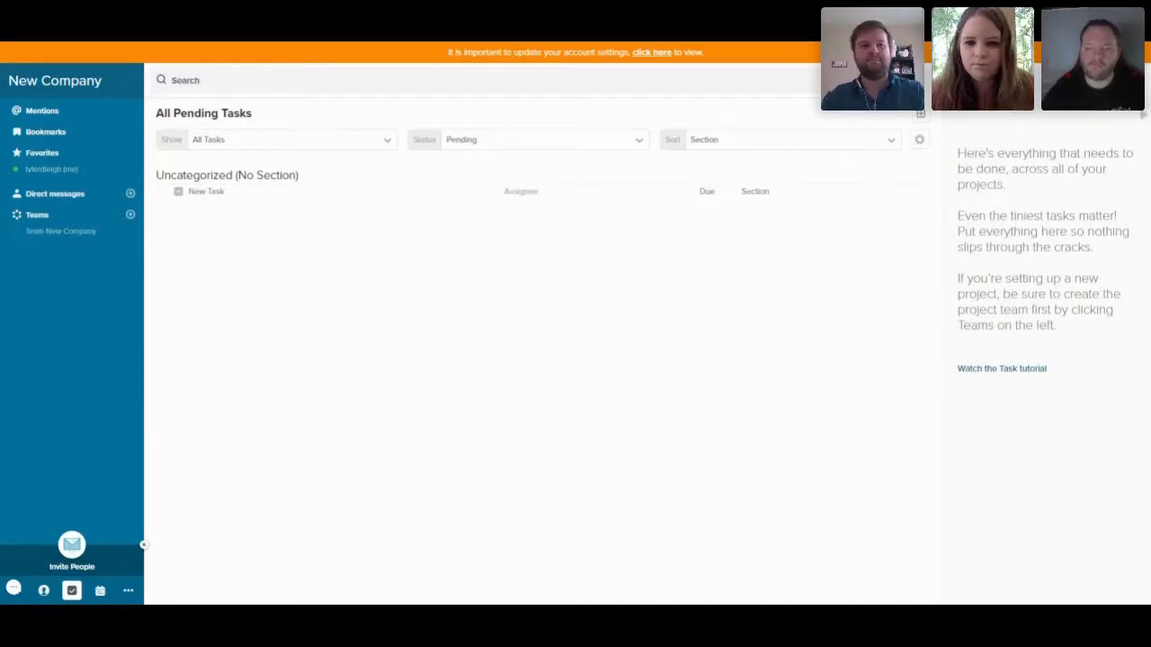
# - Create the task 'Finish editing video', skipping assignee and due date, and mark it complete
pyautogui.click(189, 191)
pyautogui.write('Finish editing video')
pyautogui.press('Return')
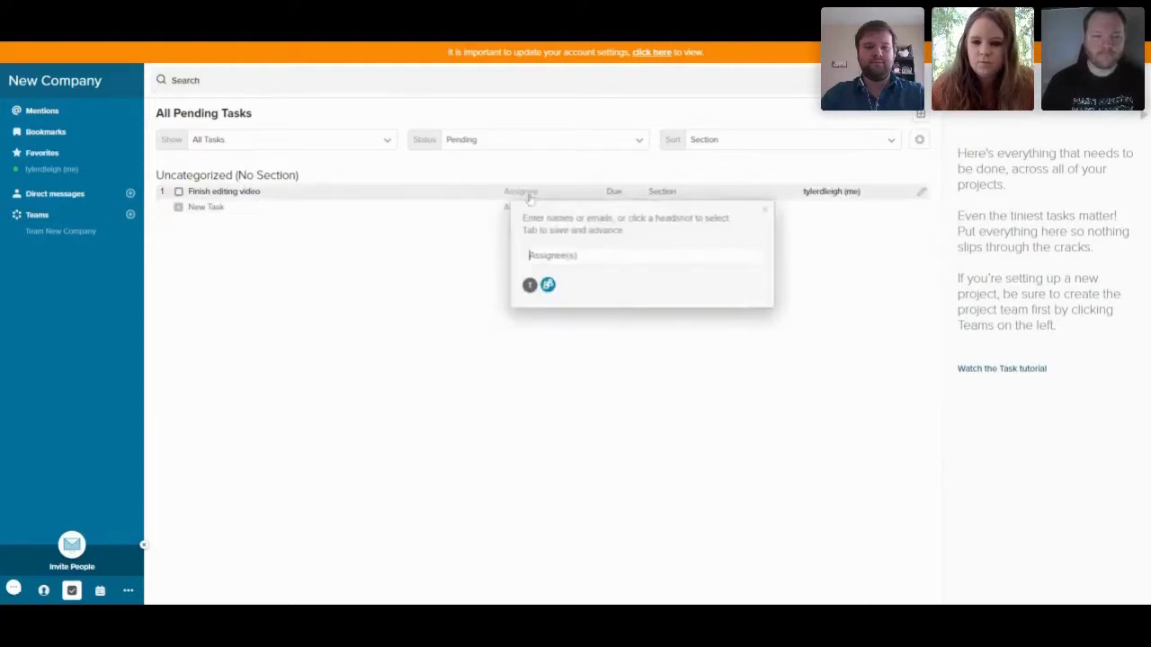
pyautogui.click(529, 194)
pyautogui.press('Tab')
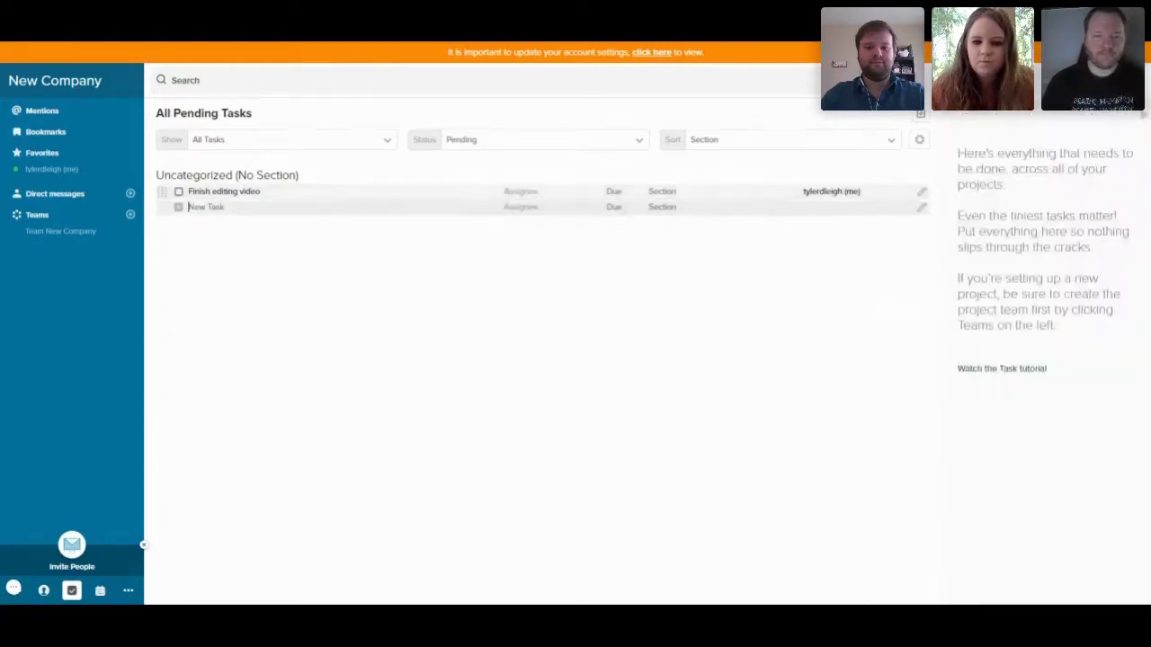
pyautogui.press('Tab')
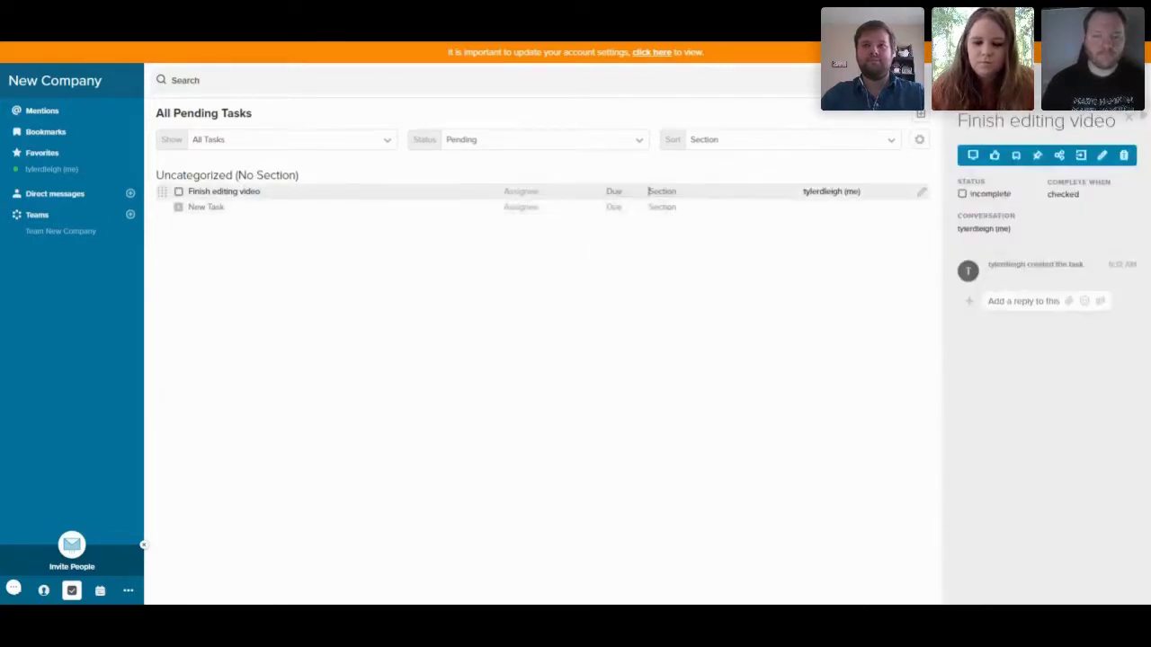
pyautogui.click(179, 192)
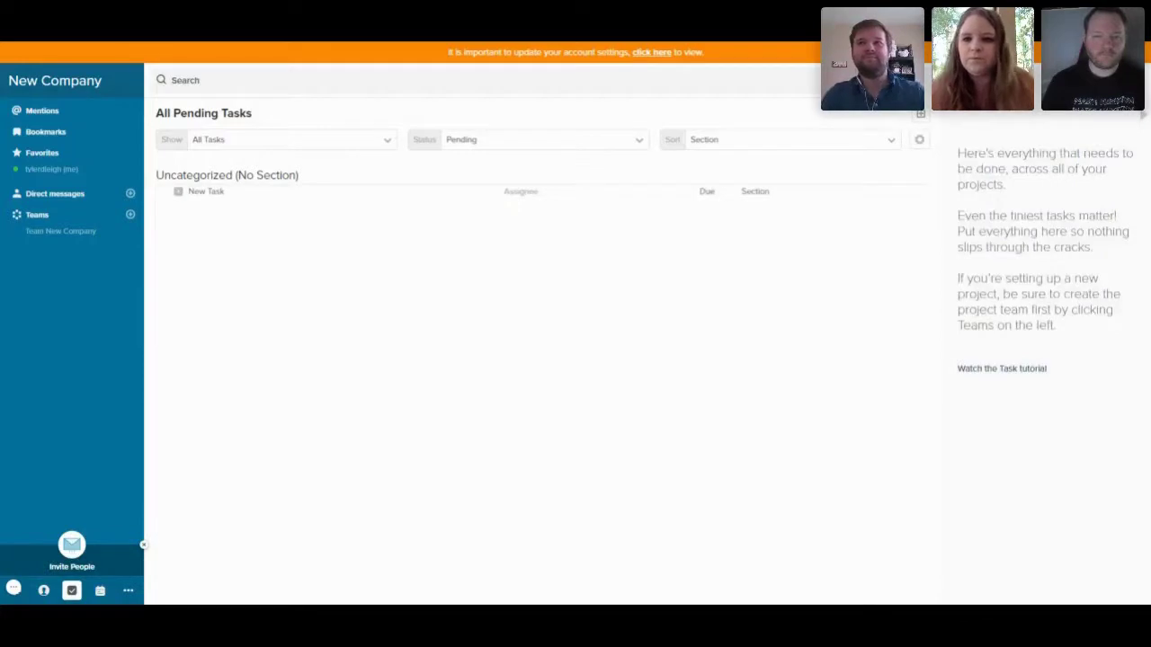
# - Filter the task list by Complete status, then switch the filter to All
pyautogui.click(291, 144)
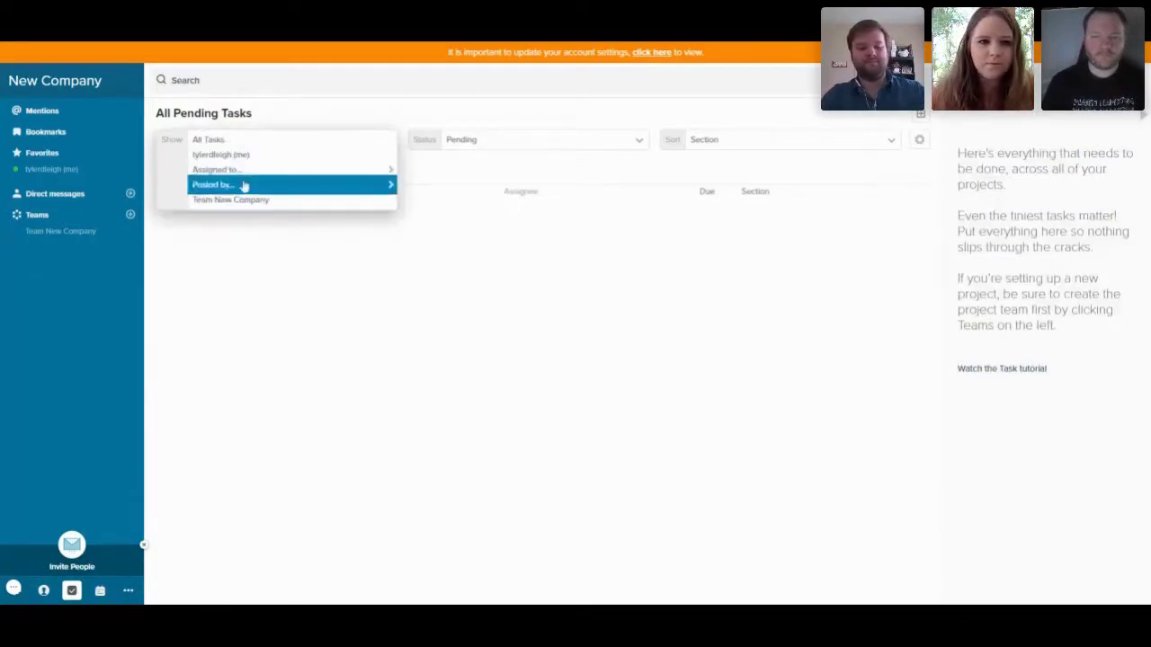
pyautogui.click(530, 140)
pyautogui.click(520, 146)
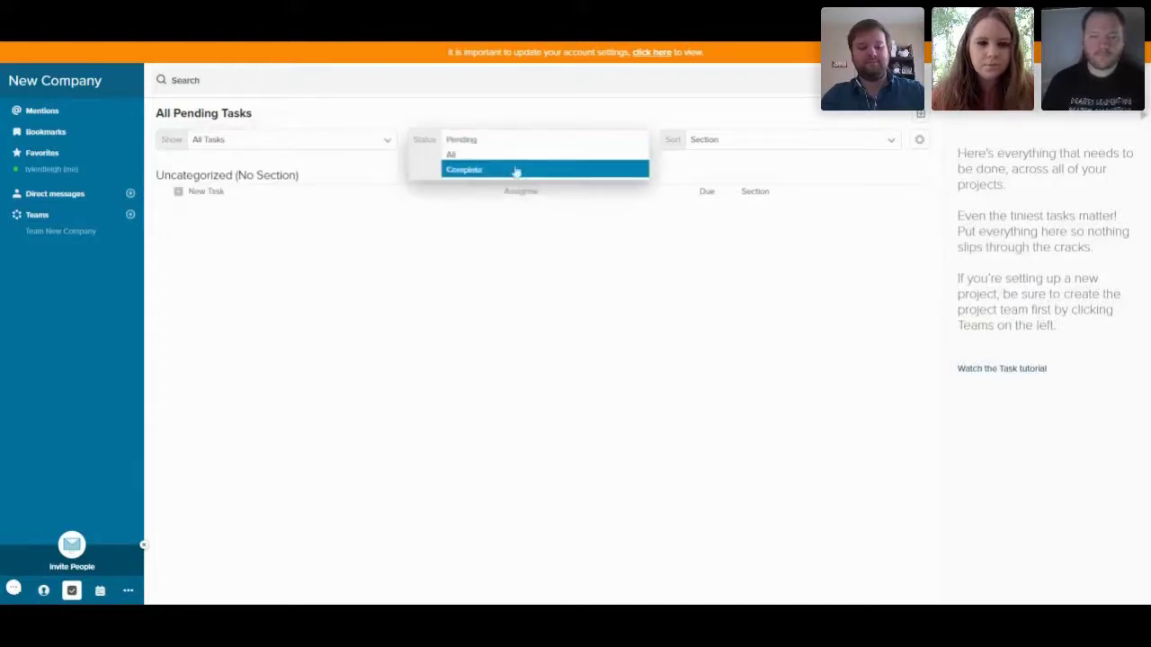
pyautogui.click(513, 170)
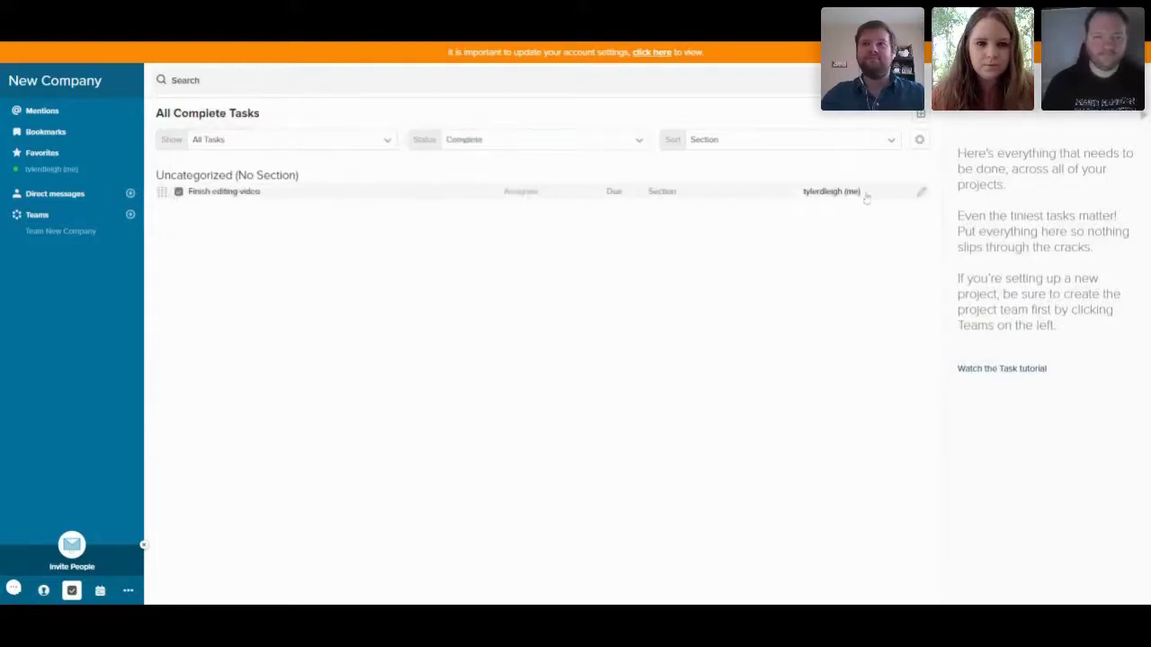
pyautogui.click(530, 139)
pyautogui.click(468, 154)
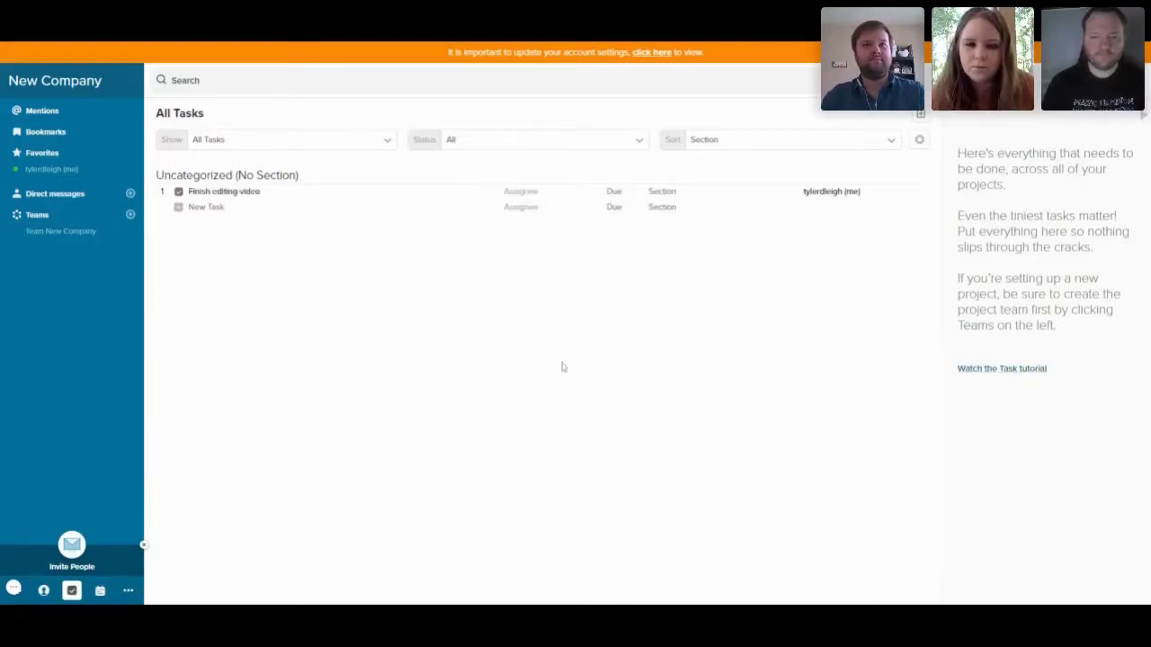
# - Select the calendar's Outlook/Gmail/iCal sync feed link, close it, and return to tylerdleigh (me)
pyautogui.click(101, 592)
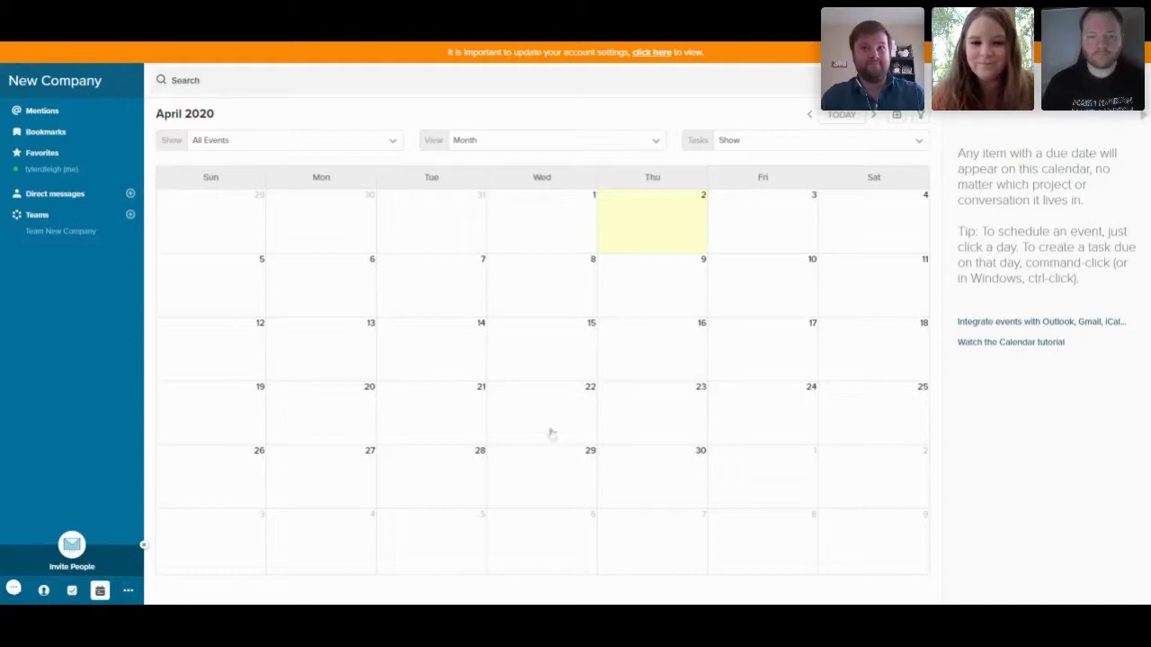
pyautogui.click(1073, 325)
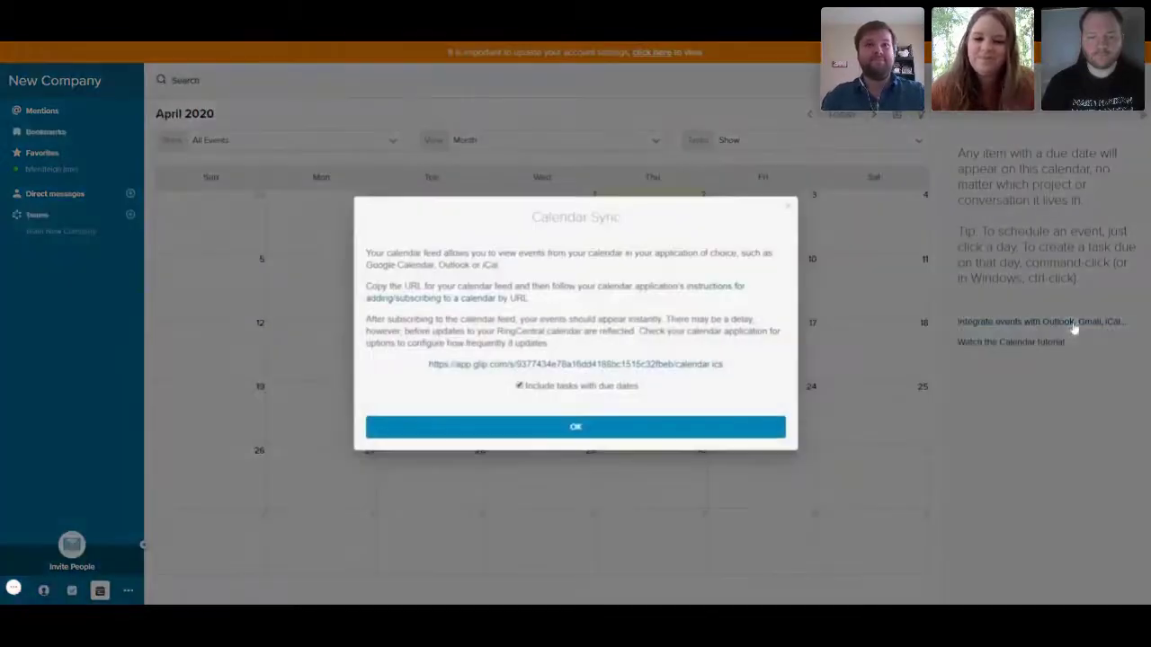
pyautogui.moveTo(412, 369); pyautogui.dragTo(716, 377)
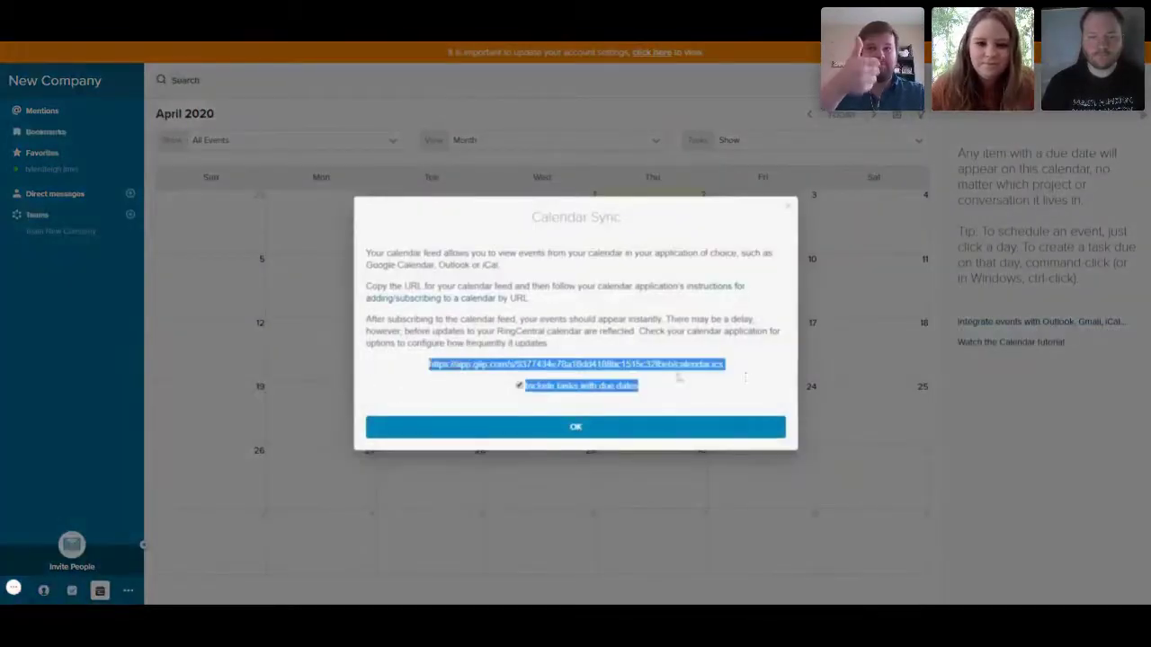
pyautogui.click(649, 343)
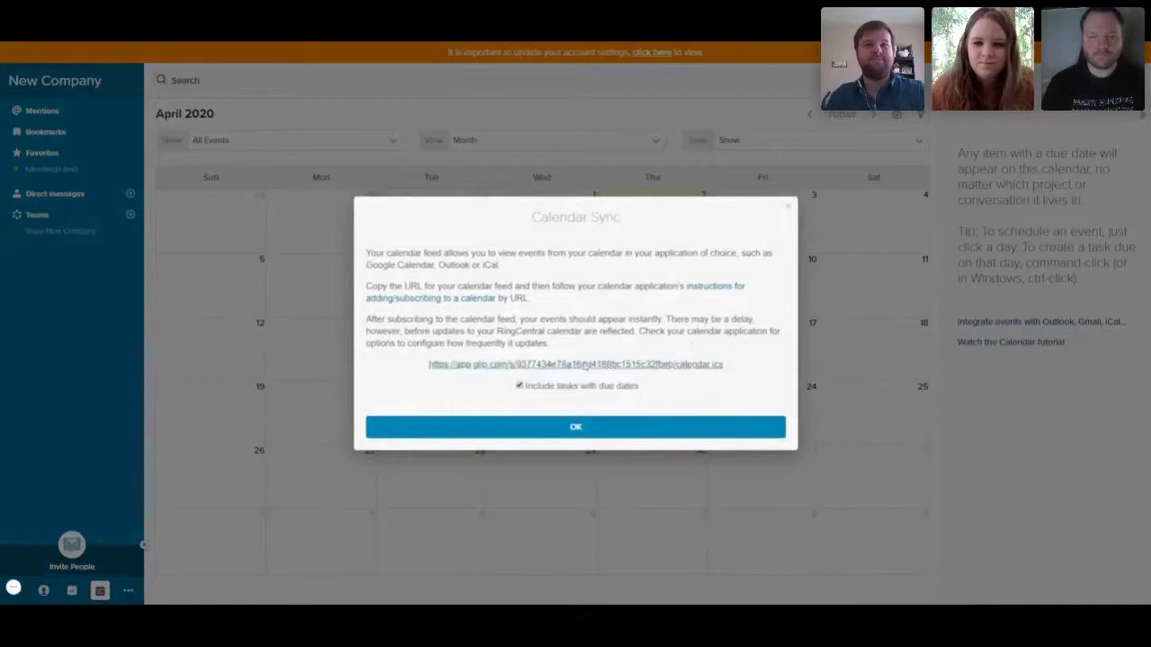
pyautogui.click(642, 426)
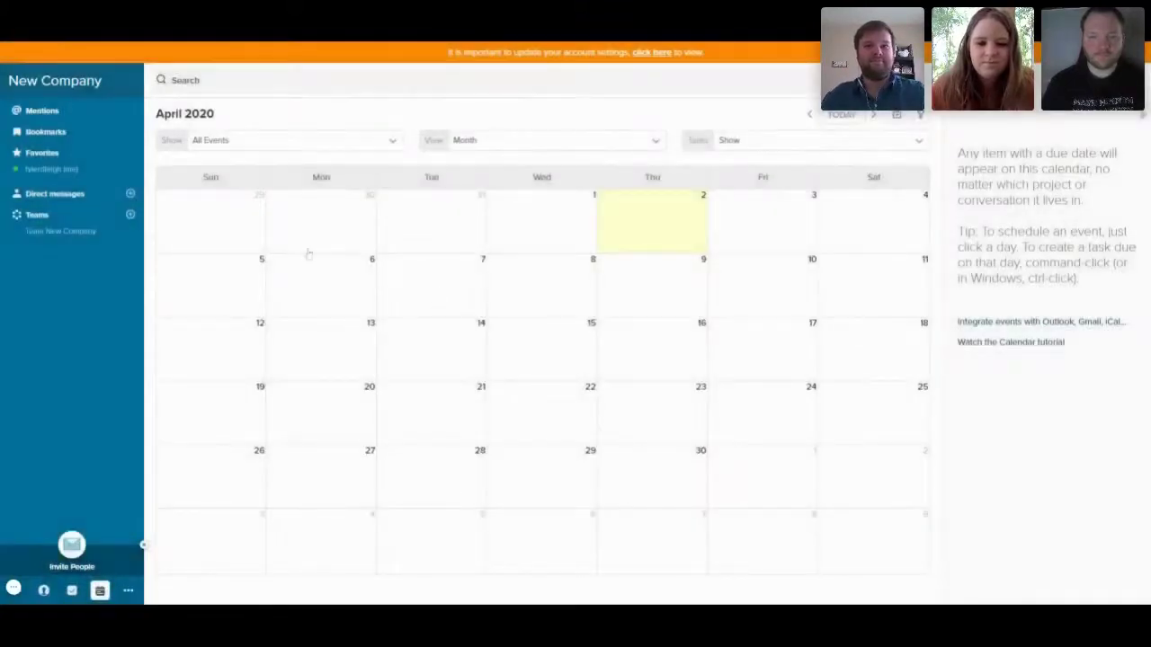
pyautogui.click(71, 171)
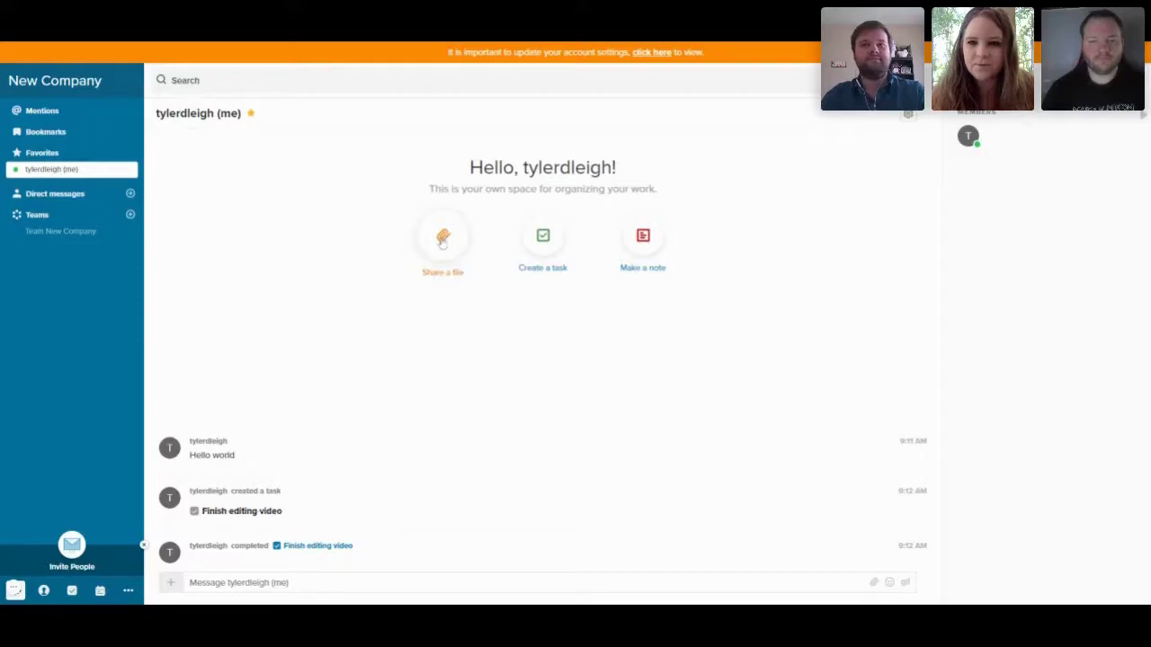
# - Upload the jpg photo to your own chat, then open the Team New Company channel
pyautogui.click(442, 239)
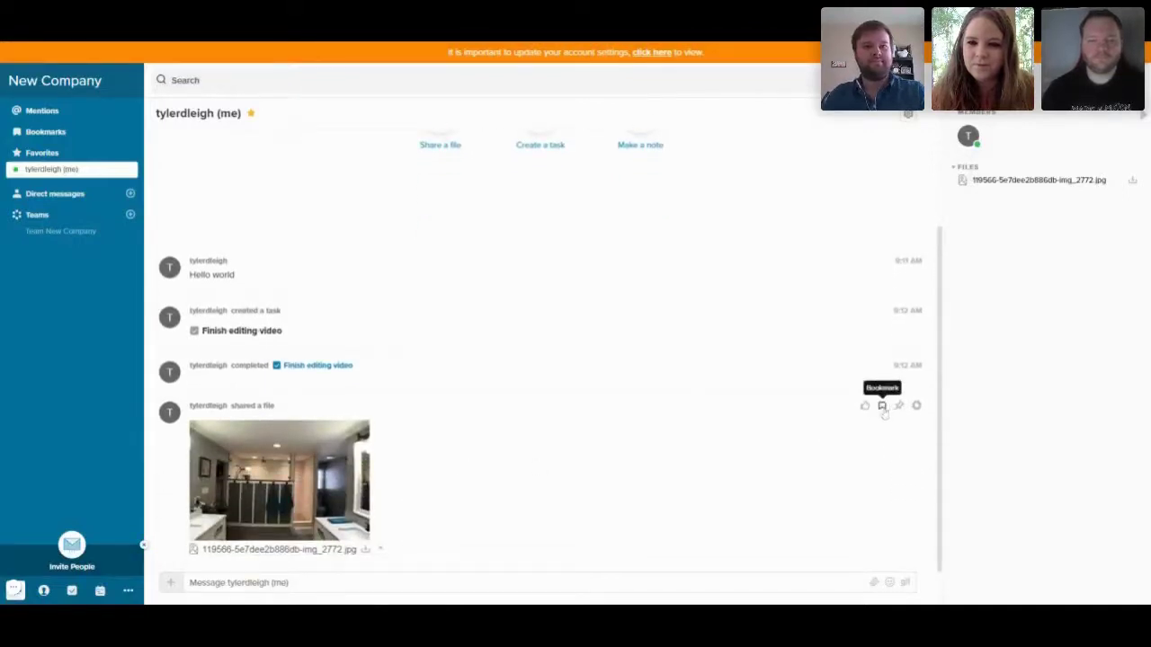
pyautogui.click(916, 405)
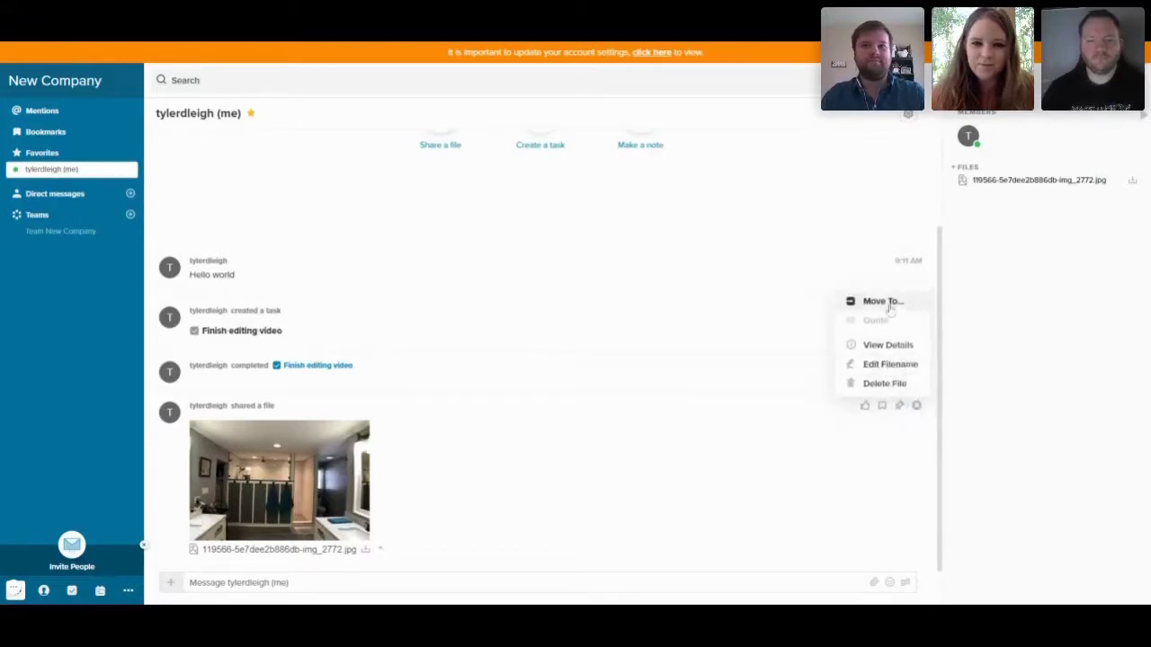
pyautogui.click(478, 460)
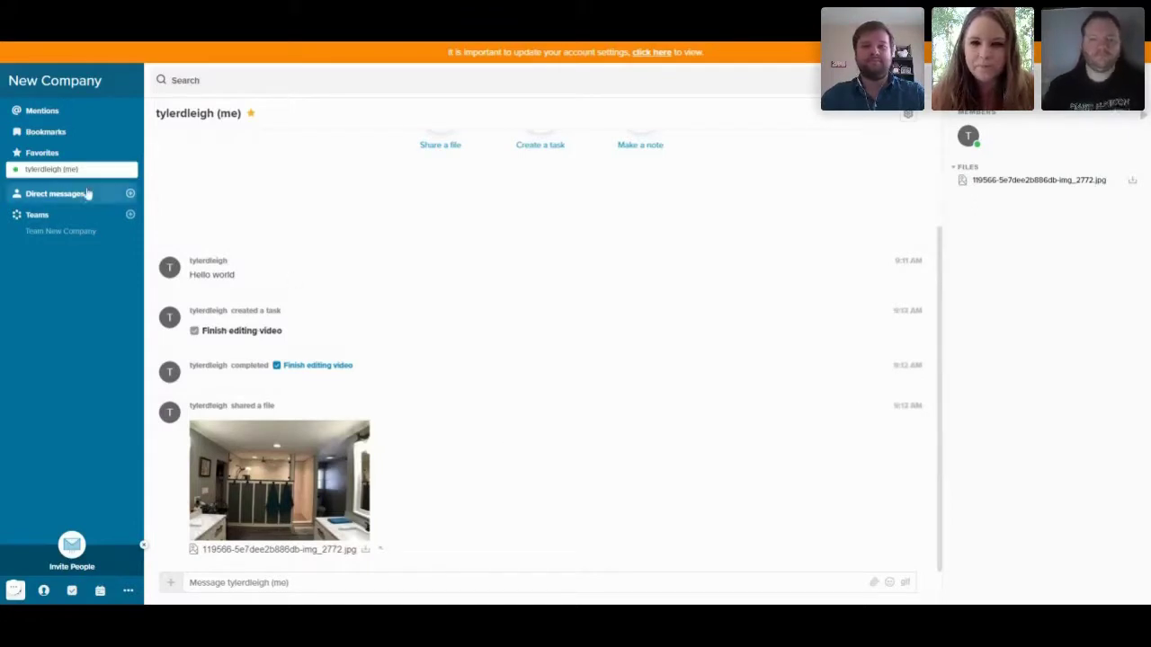
pyautogui.click(84, 231)
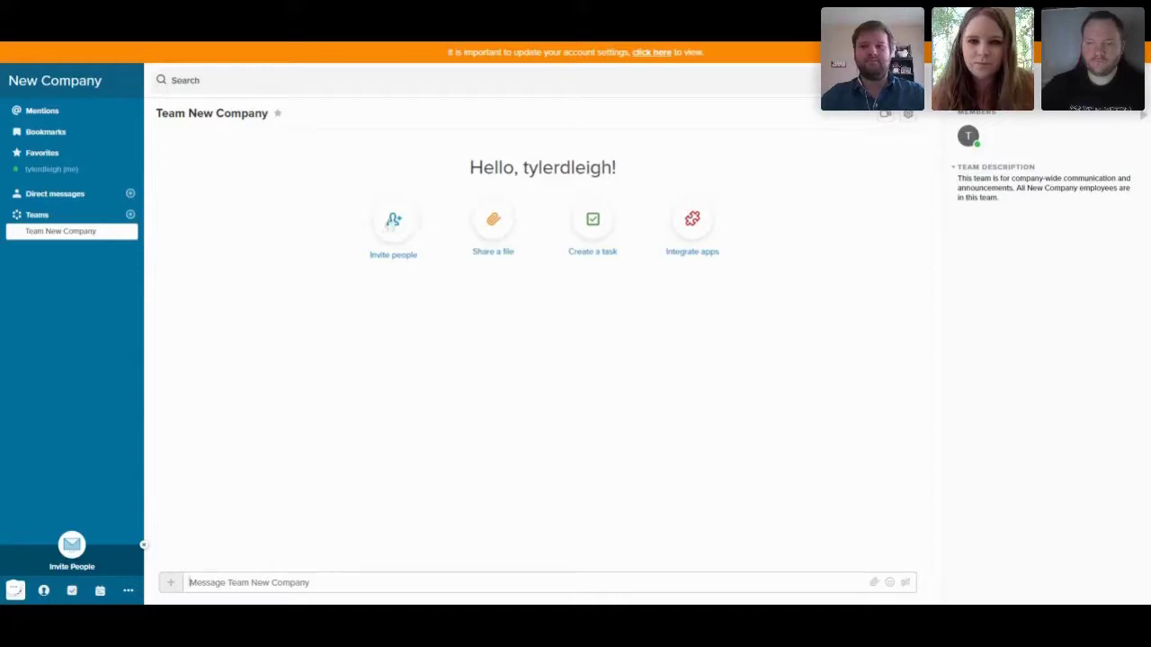
pyautogui.click(393, 221)
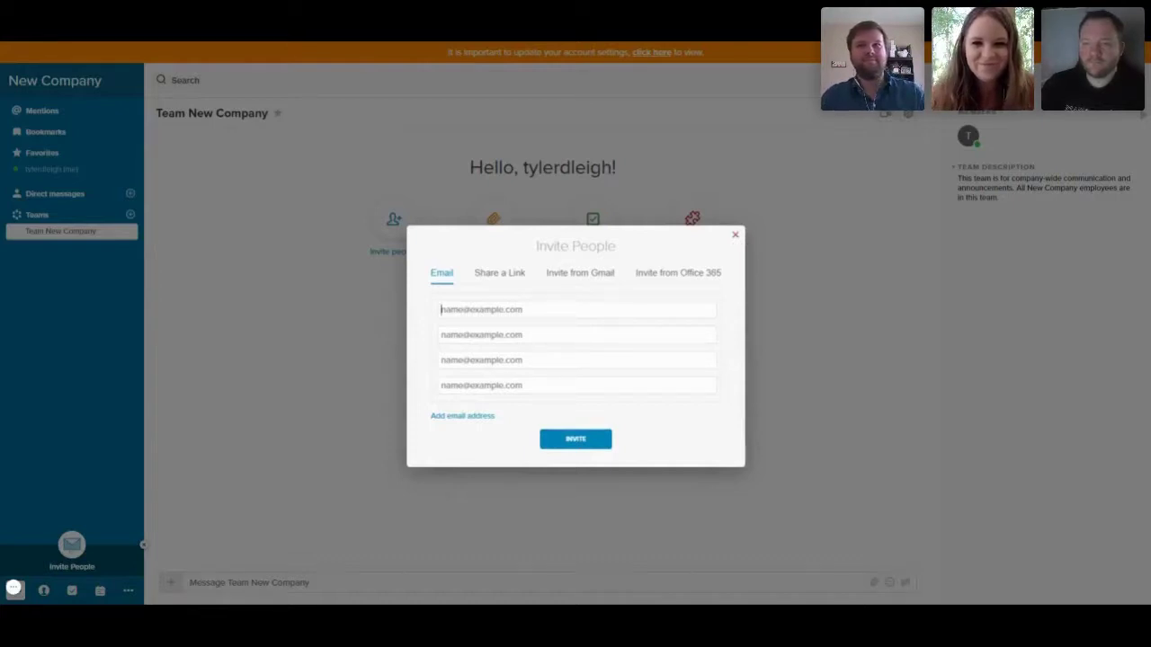
pyautogui.click(502, 275)
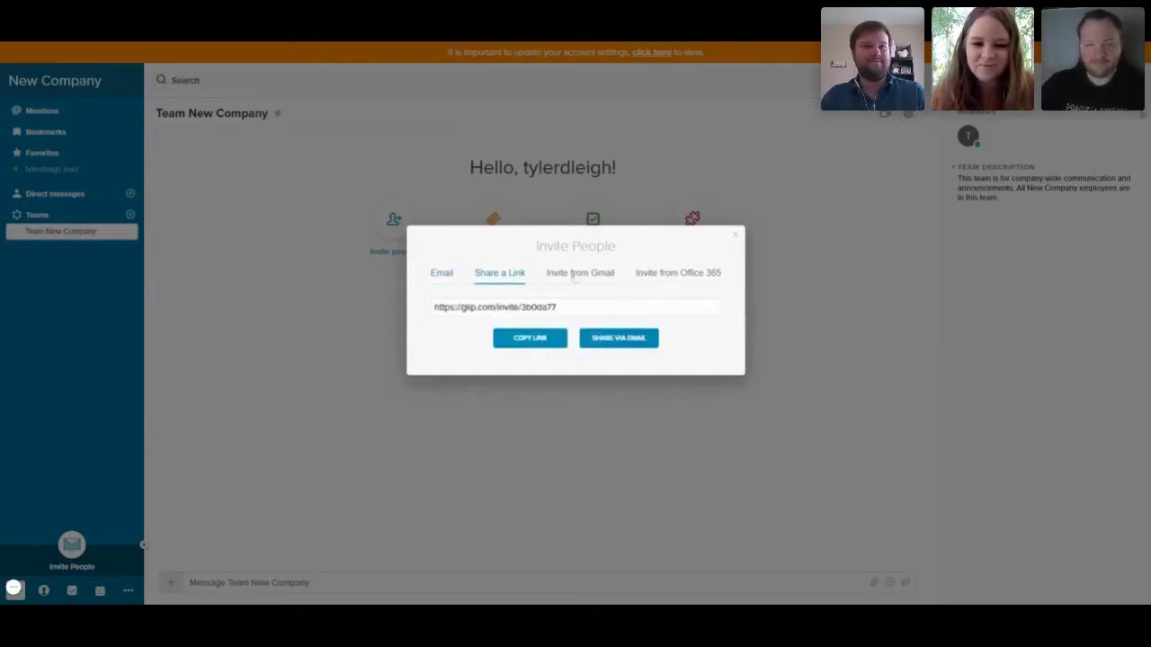
pyautogui.click(574, 275)
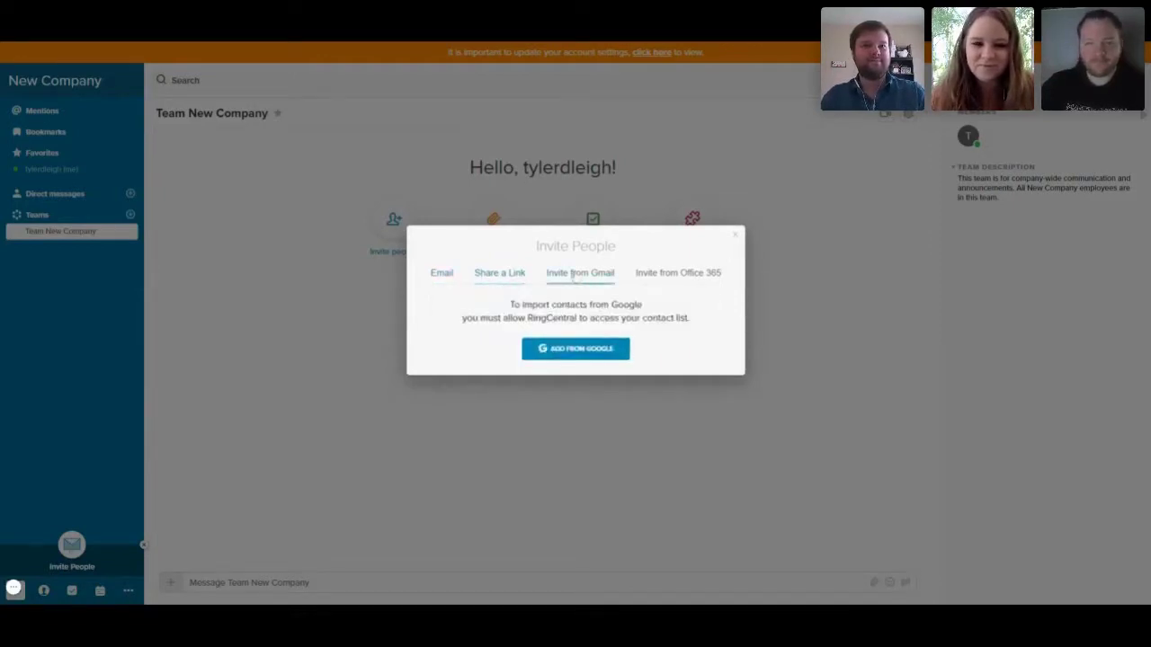
pyautogui.click(687, 275)
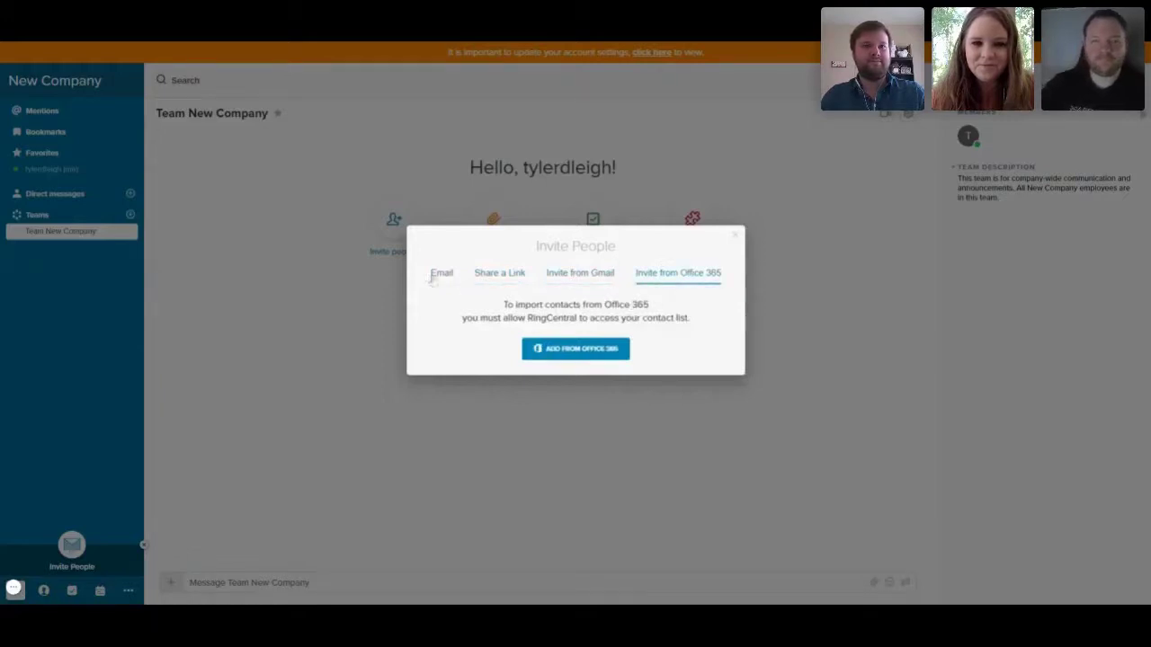
pyautogui.click(735, 235)
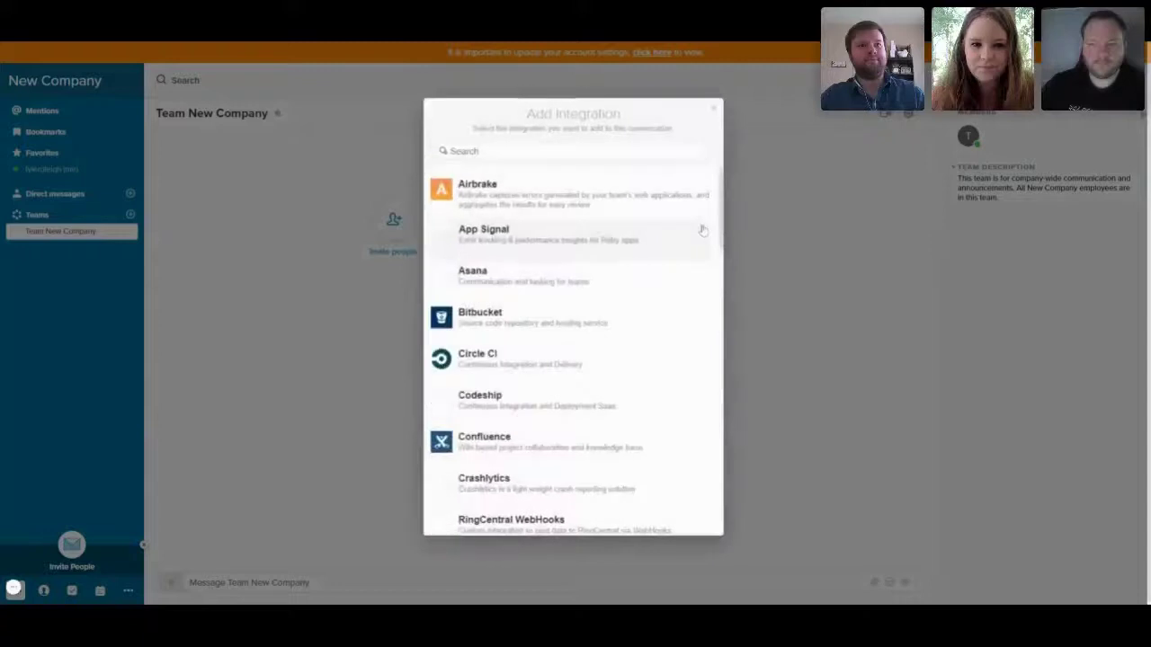
pyautogui.click(703, 232)
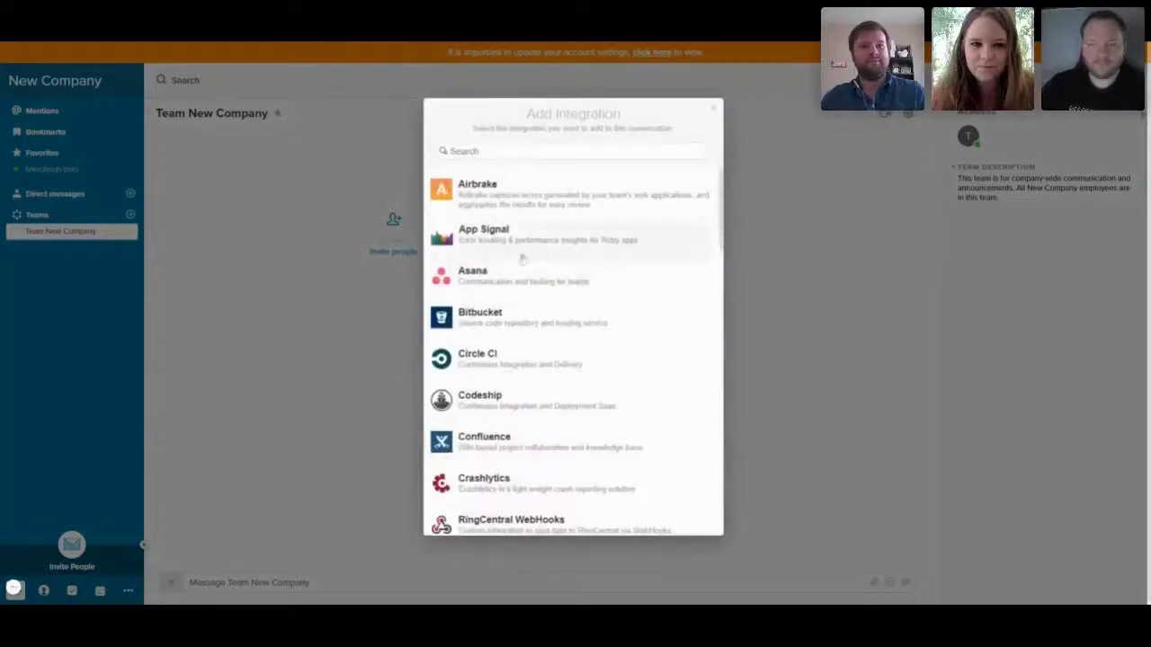
pyautogui.scroll(-5, 540, 297)
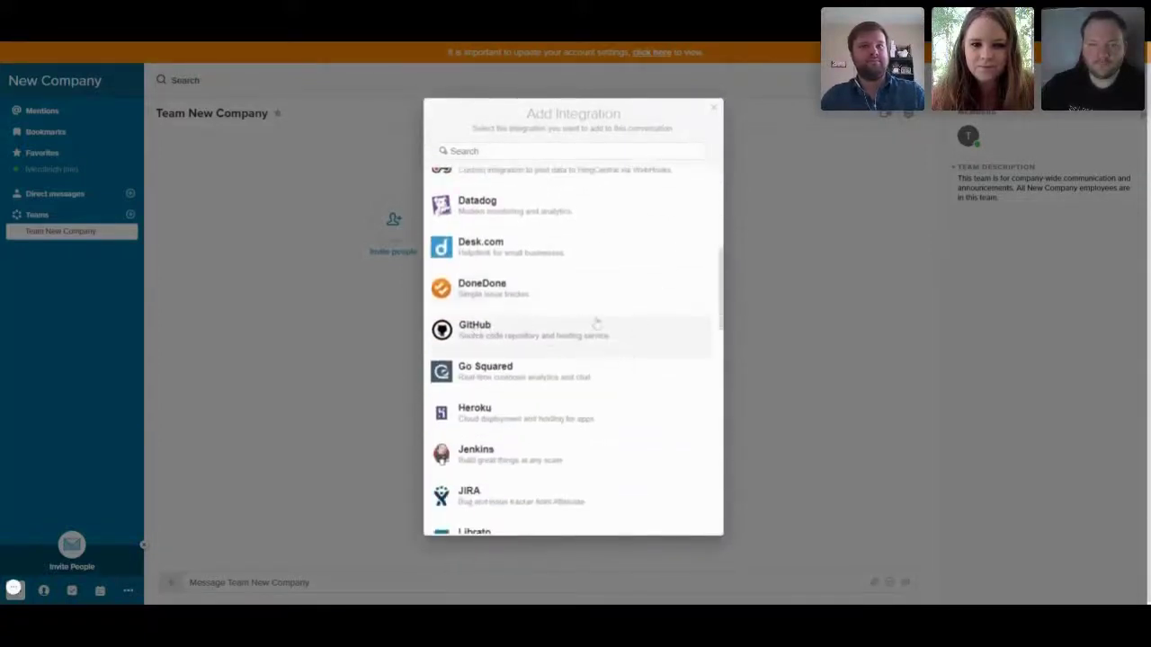
pyautogui.scroll(-5, 527, 325)
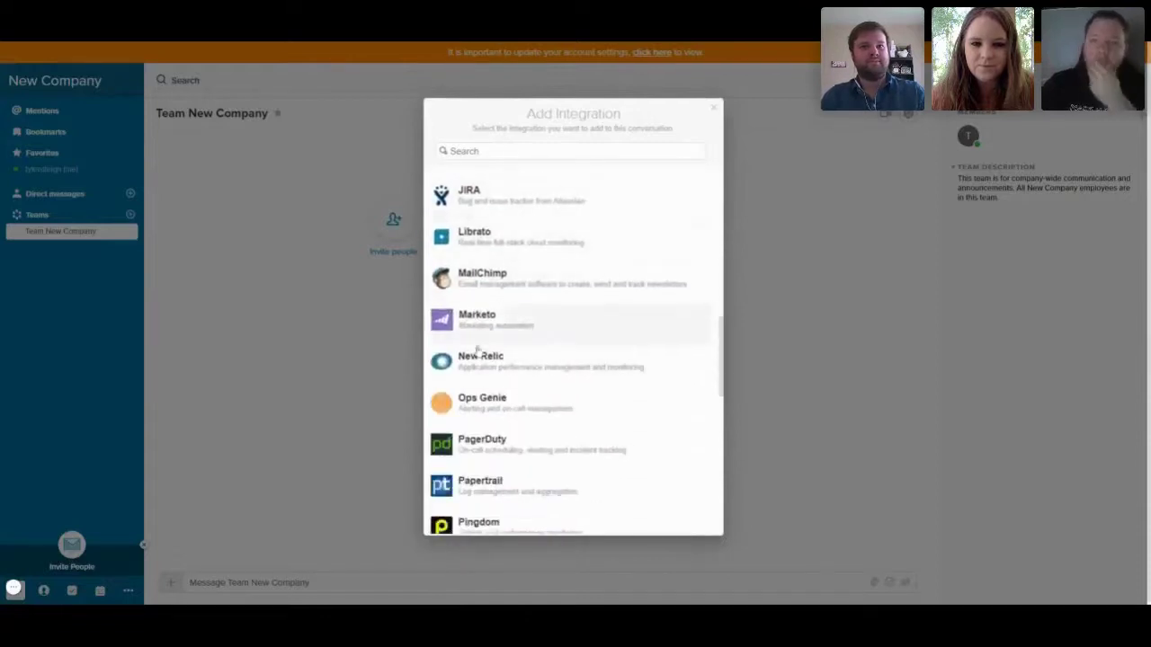
pyautogui.scroll(-2, 541, 327)
pyautogui.scroll(-5, 542, 329)
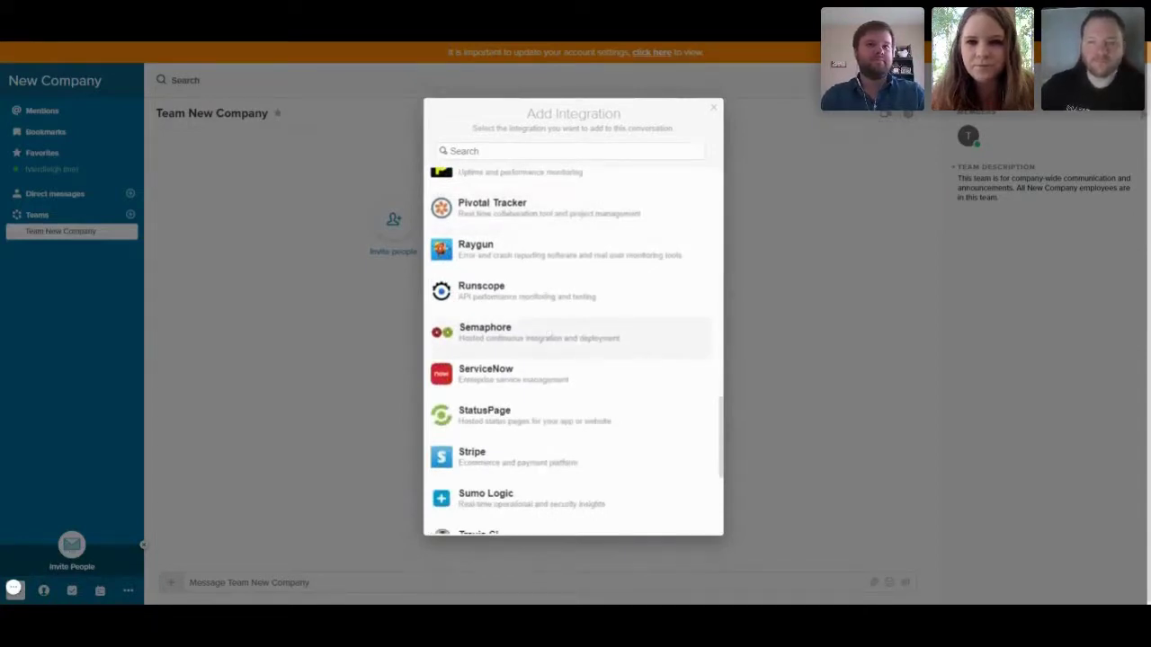
pyautogui.scroll(-4, 570, 329)
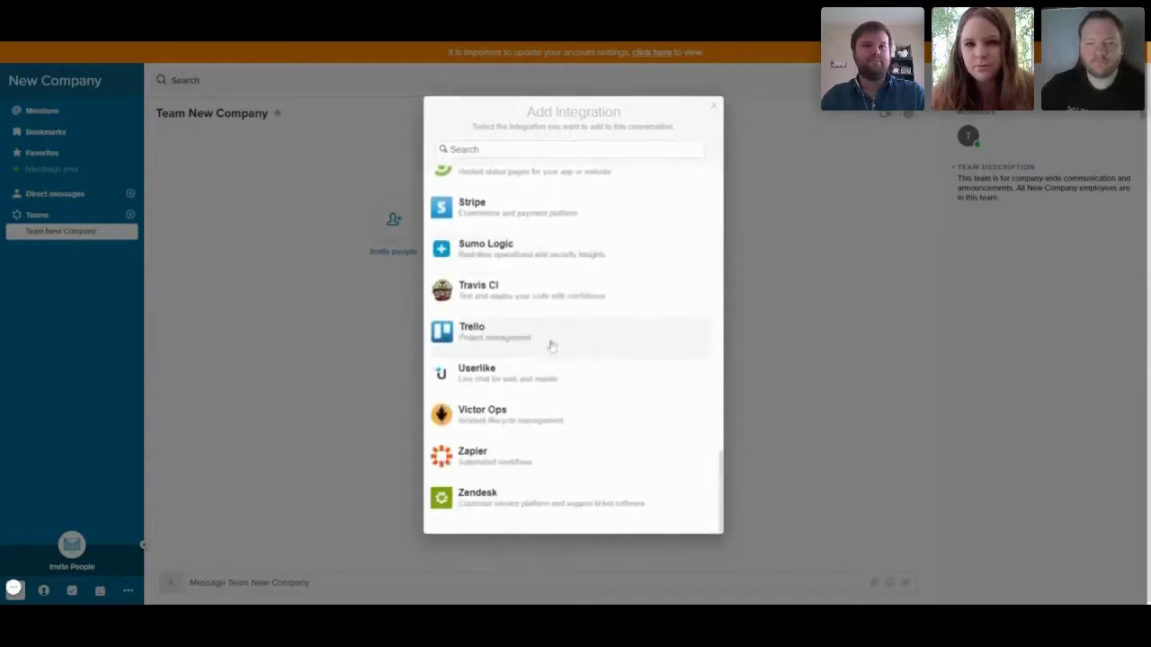
pyautogui.click(891, 311)
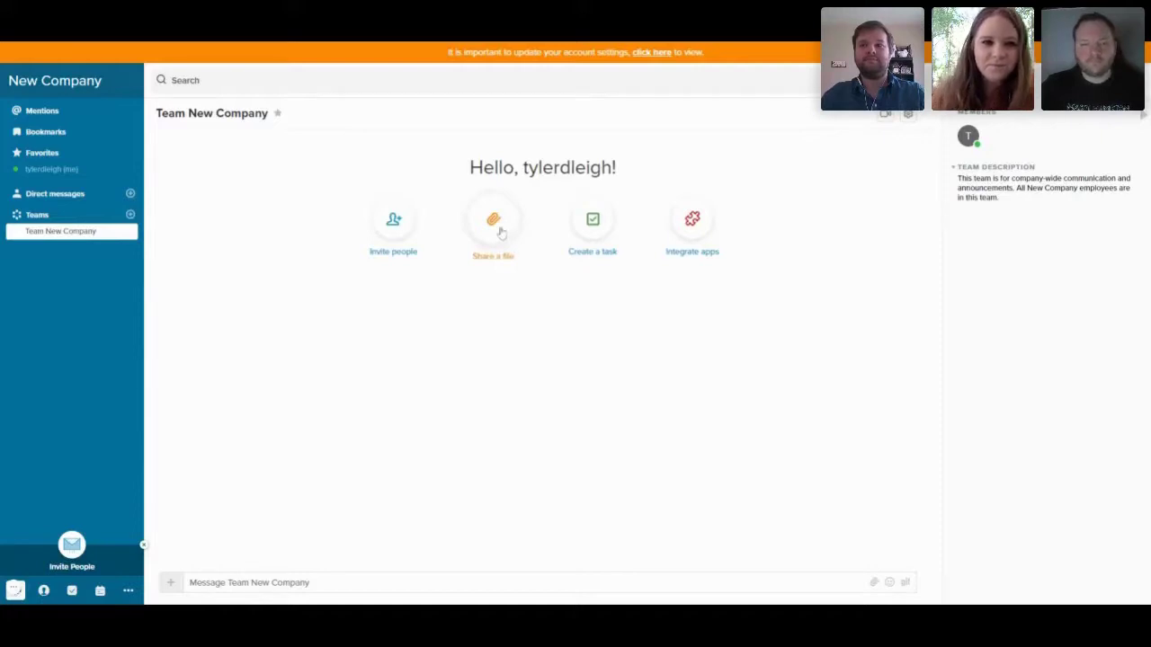
# - Share the jpg photo in Team New Company and cancel the video meeting prompt
pyautogui.click(492, 225)
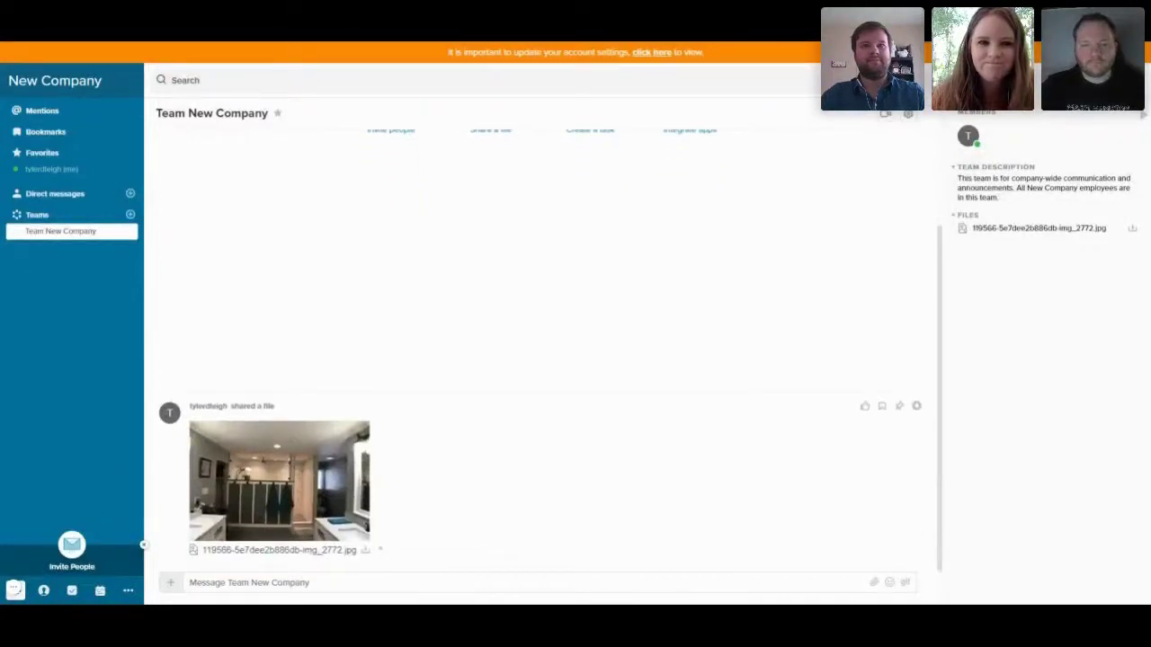
pyautogui.click(887, 114)
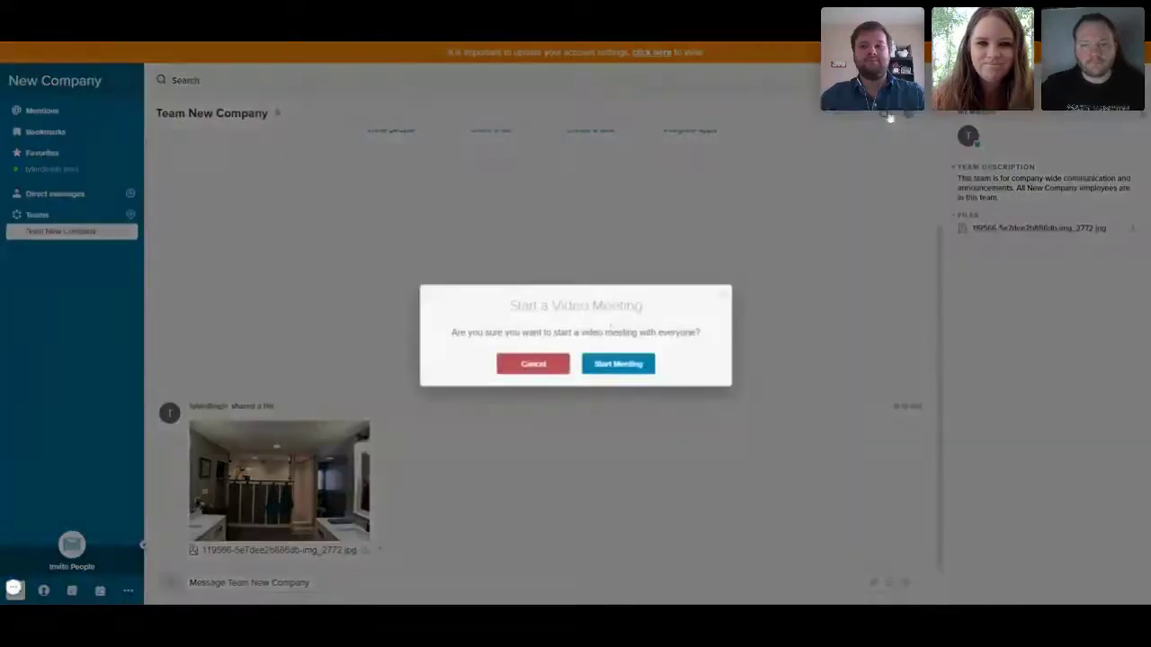
pyautogui.click(535, 364)
# - Look over the team conversation settings unchanged, then return to tylerdleigh (me)
pyautogui.click(907, 115)
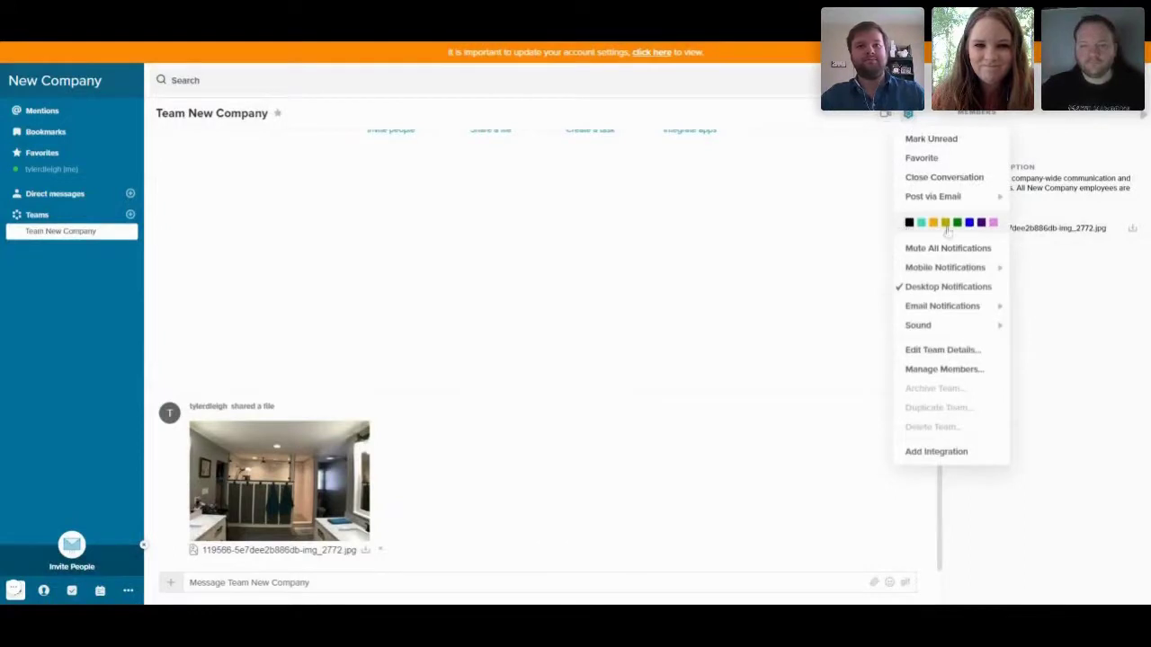
pyautogui.moveTo(962, 269)
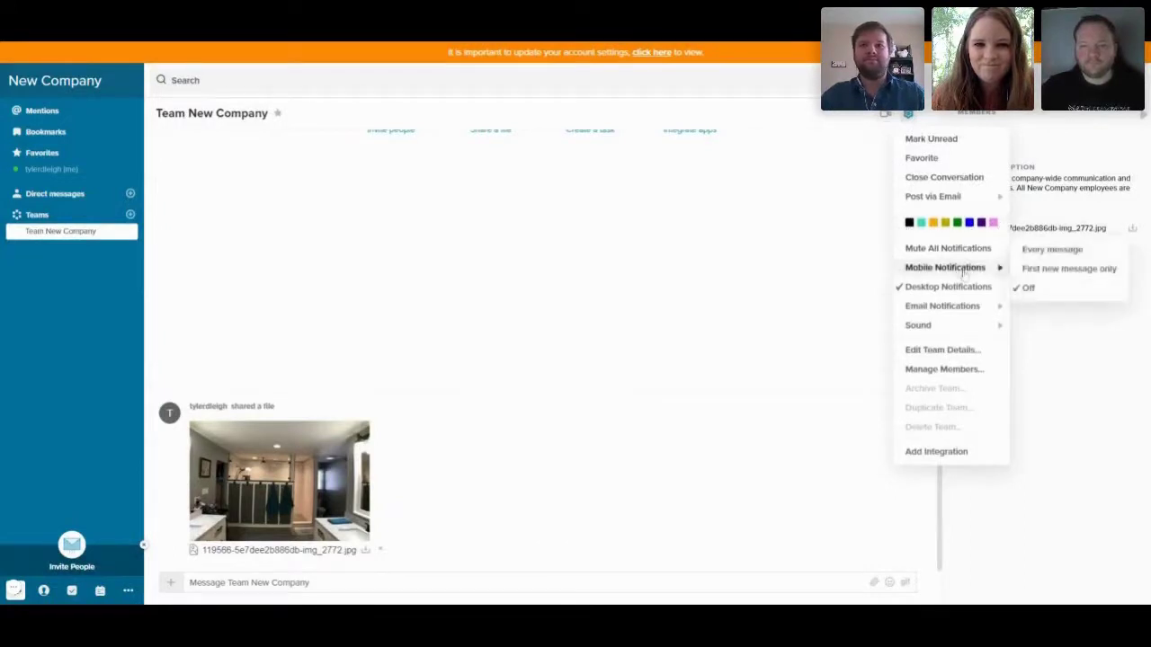
pyautogui.click(552, 298)
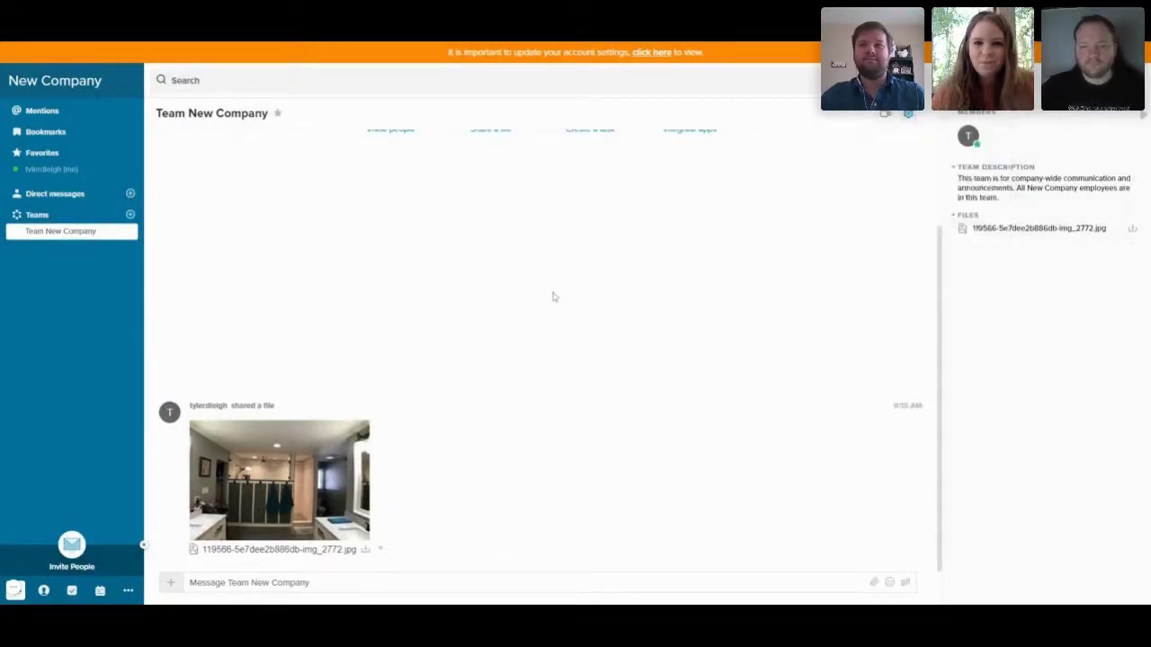
pyautogui.scroll(1, 551, 297)
pyautogui.click(101, 173)
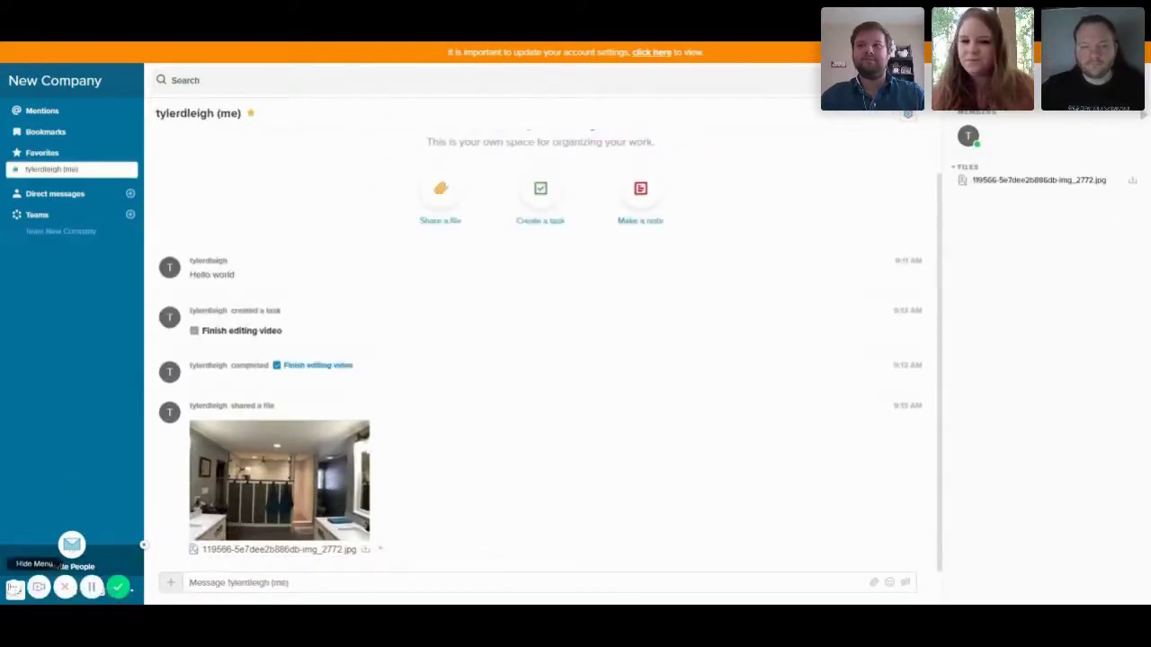
# - Open the April 2020 month calendar from the bottom icon bar
pyautogui.click(100, 590)
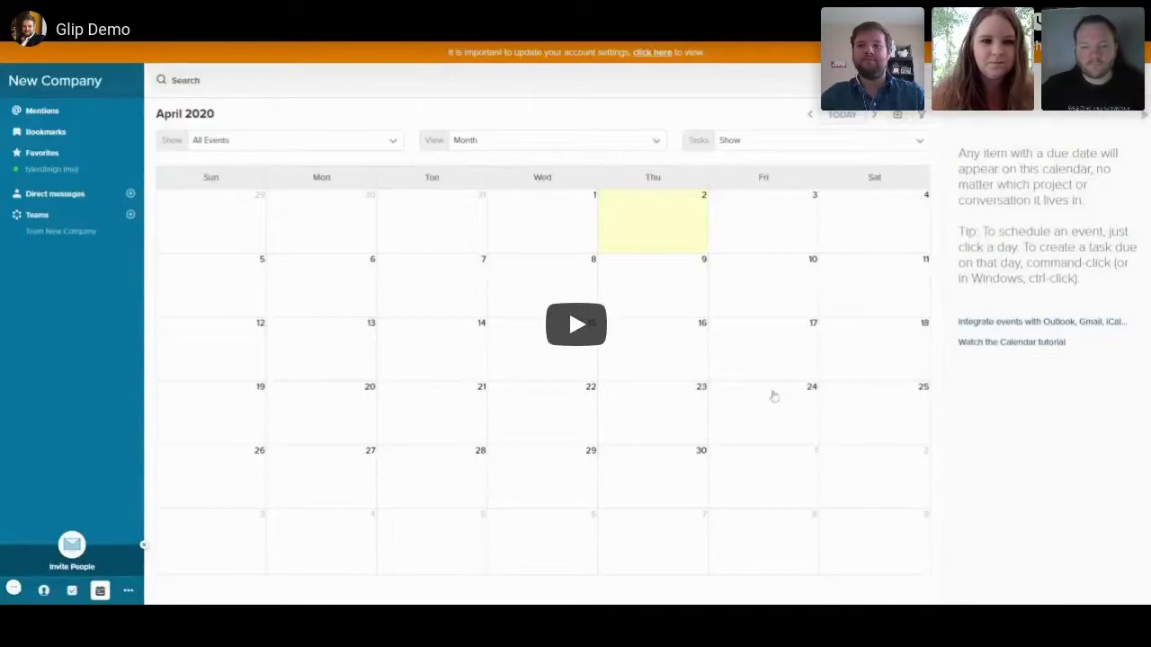